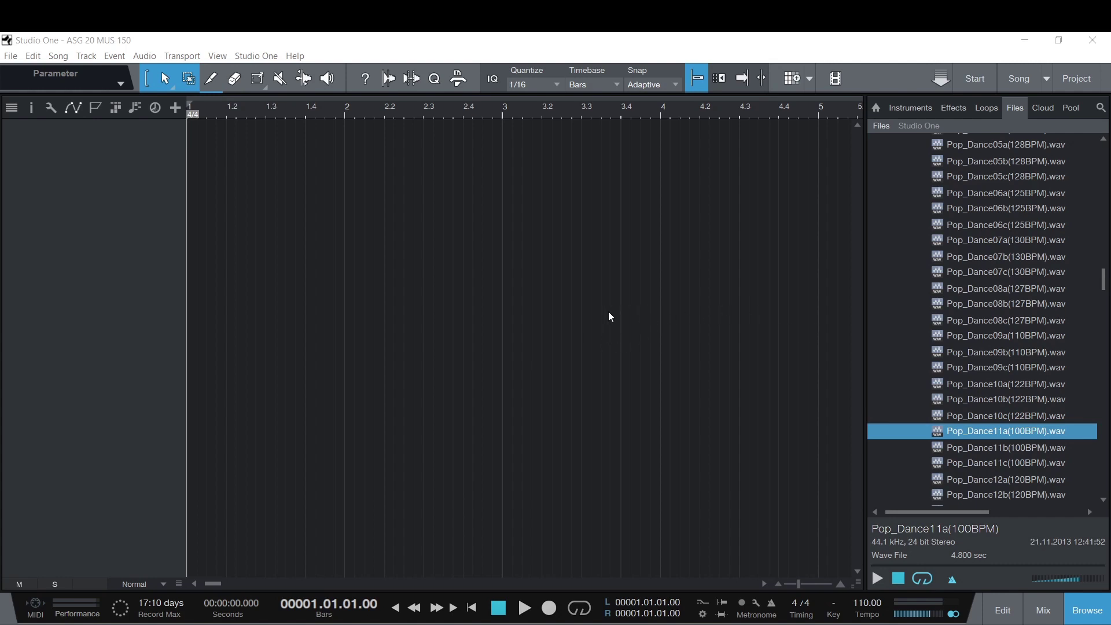
# Step: Scroll the Files browser to the Pop_Dance loops in the Beats folder
pyautogui.scroll(7, 1002, 322)
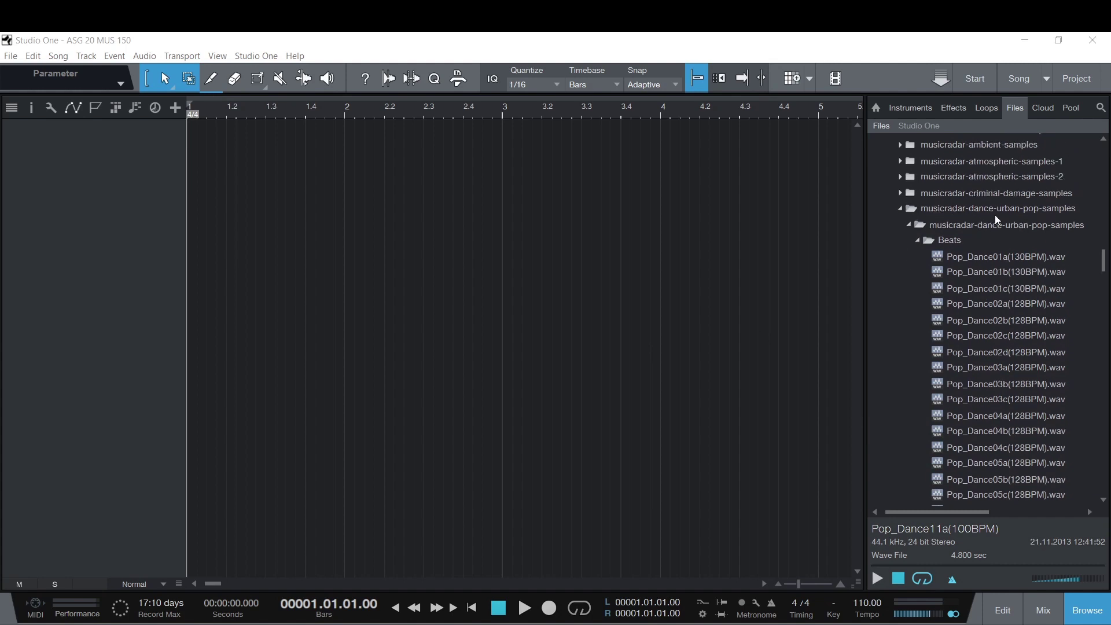
pyautogui.scroll(-1, 915, 225)
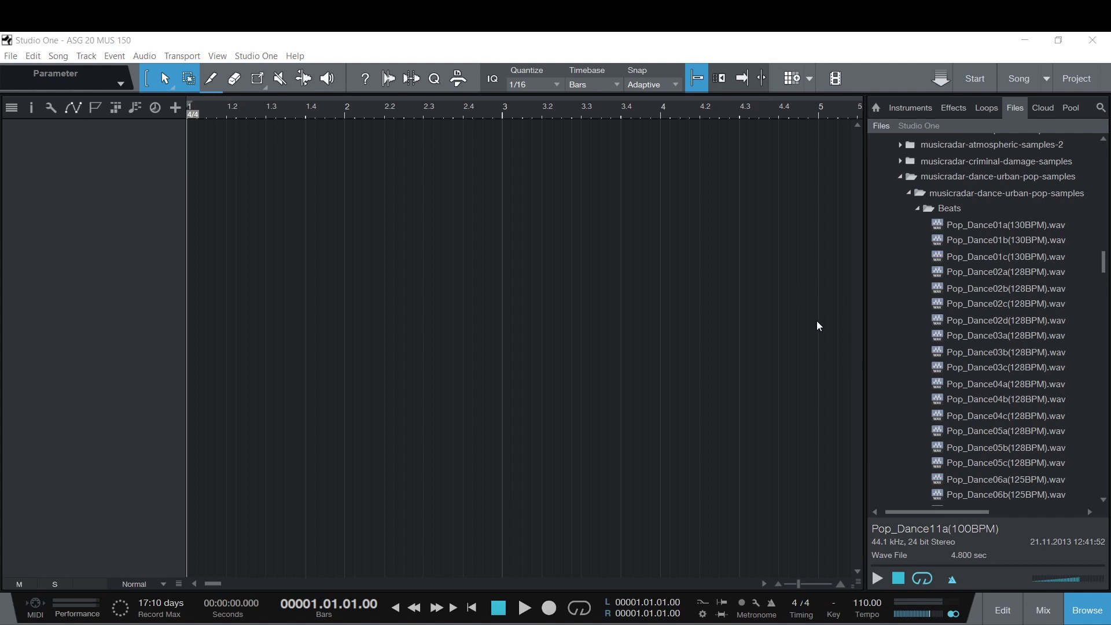
pyautogui.scroll(-1, 977, 368)
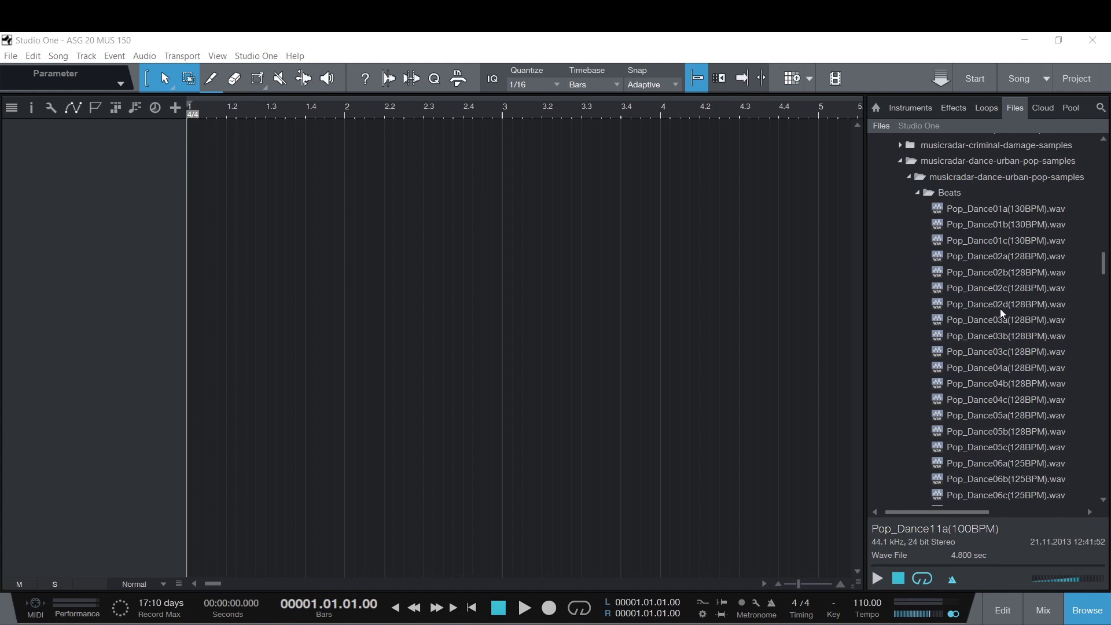
# Step: Select Pop_Dance05a(128BPM).wav, then switch the browser to the Loops library
pyautogui.click(1008, 416)
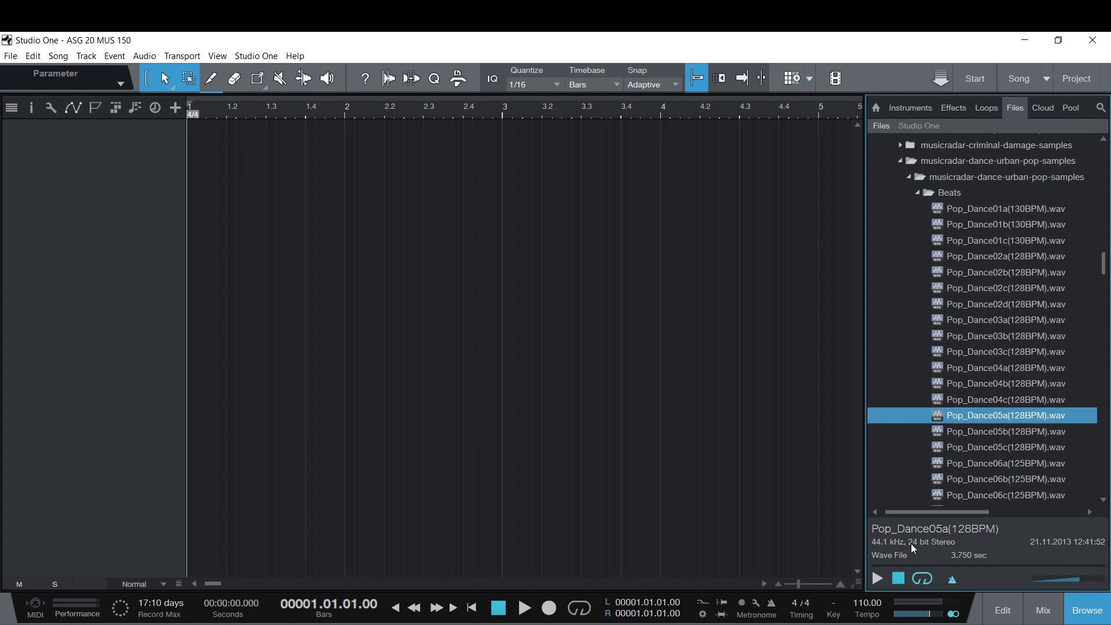
pyautogui.click(986, 107)
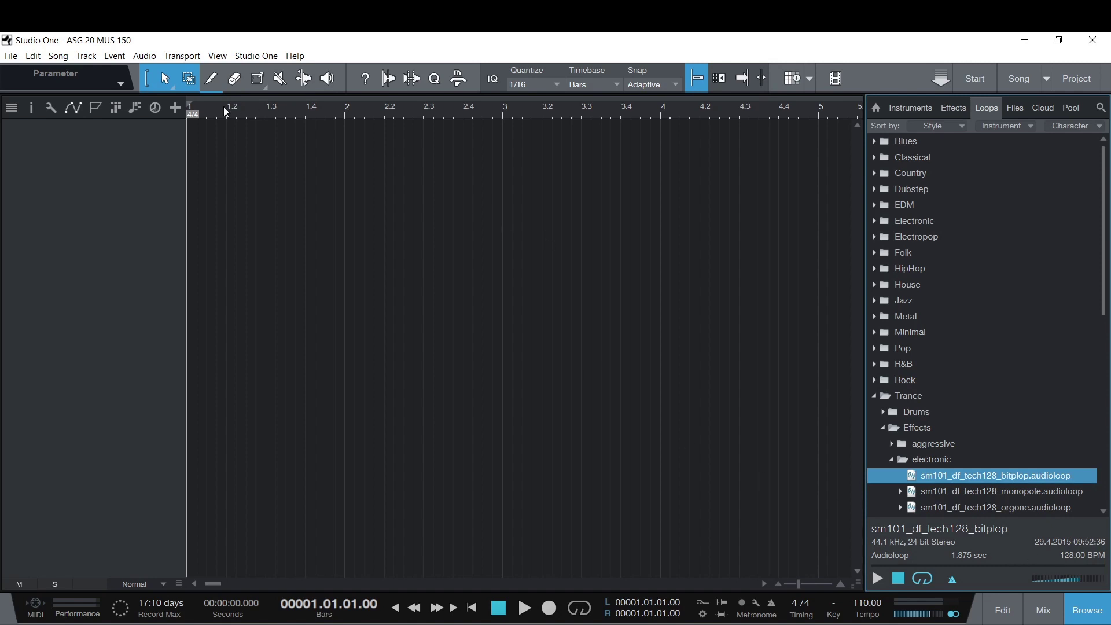
# Step: Look over the Song > Export Stems options, cancel, then open Song > Export Mixdown
pyautogui.click(57, 56)
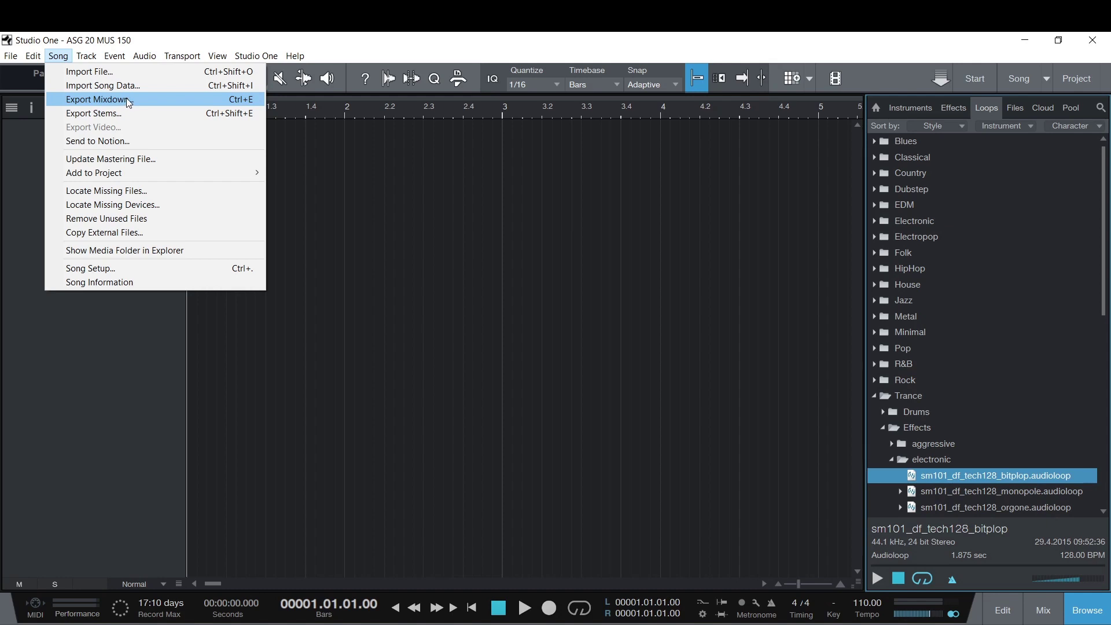
pyautogui.click(132, 113)
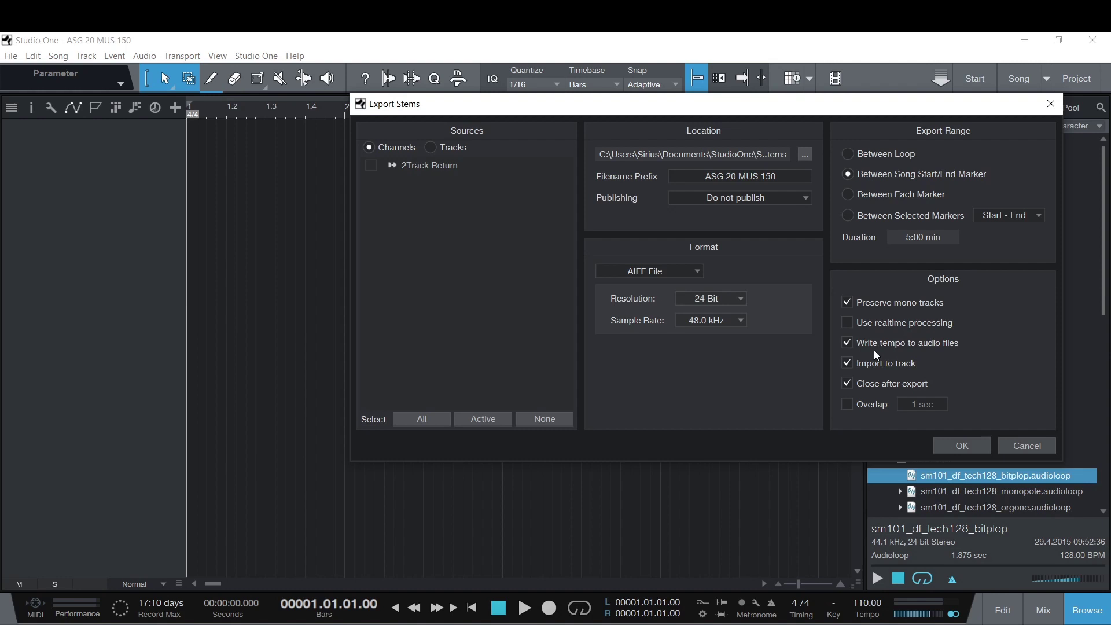
pyautogui.click(1026, 447)
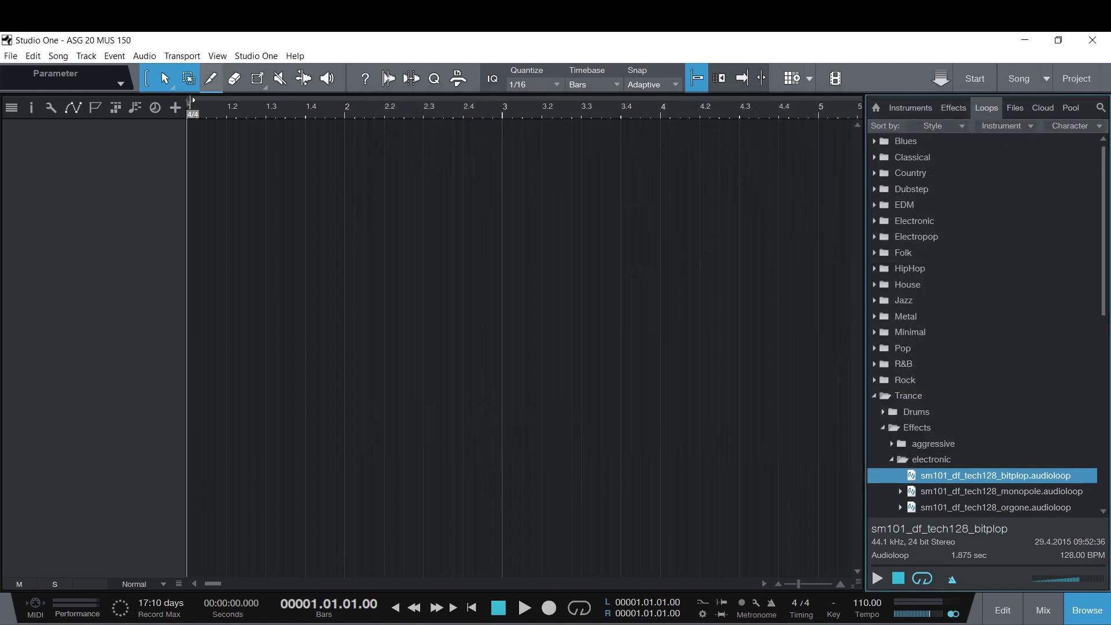
pyautogui.click(59, 56)
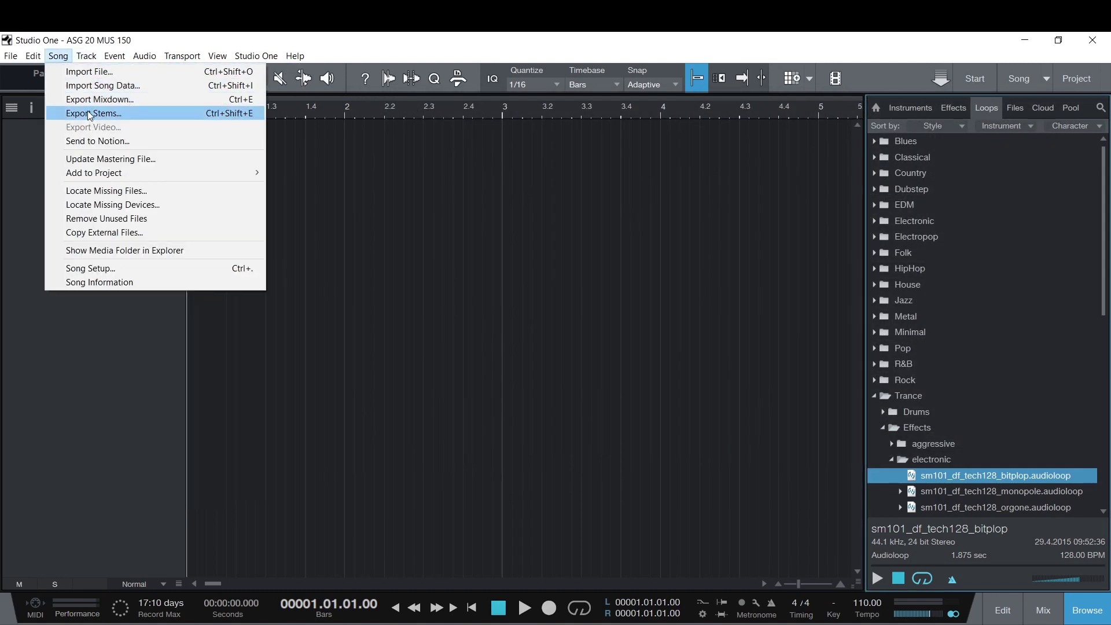
pyautogui.click(95, 100)
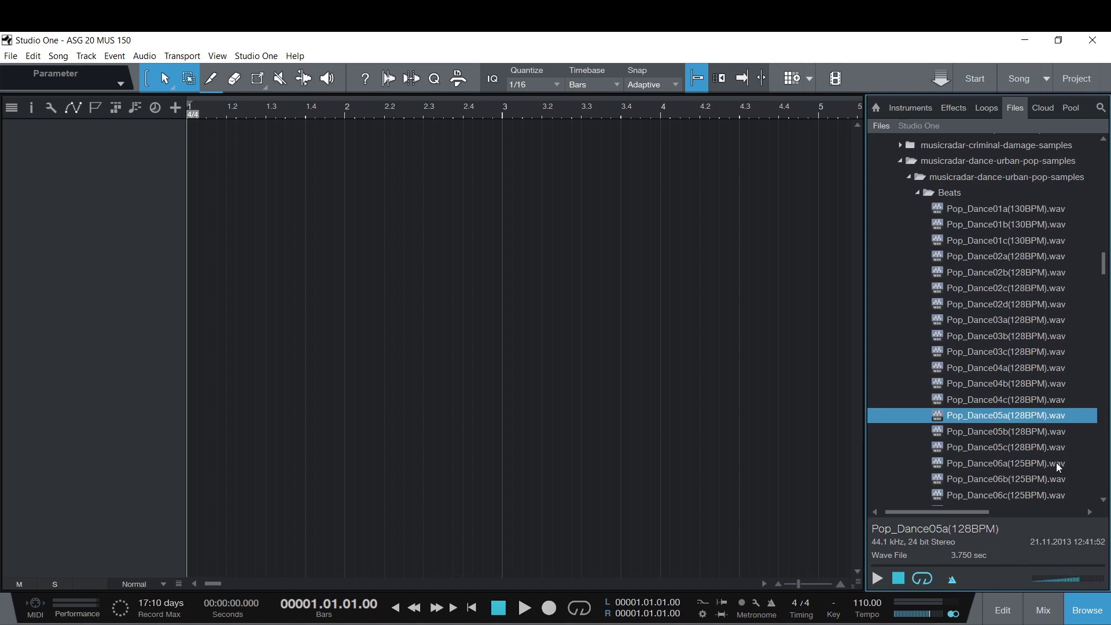
pyautogui.moveTo(1076, 581)
pyautogui.mouseDown()
pyautogui.moveTo(1037, 577)
pyautogui.moveTo(1079, 580)
pyautogui.mouseUp()
pyautogui.click(1028, 414)
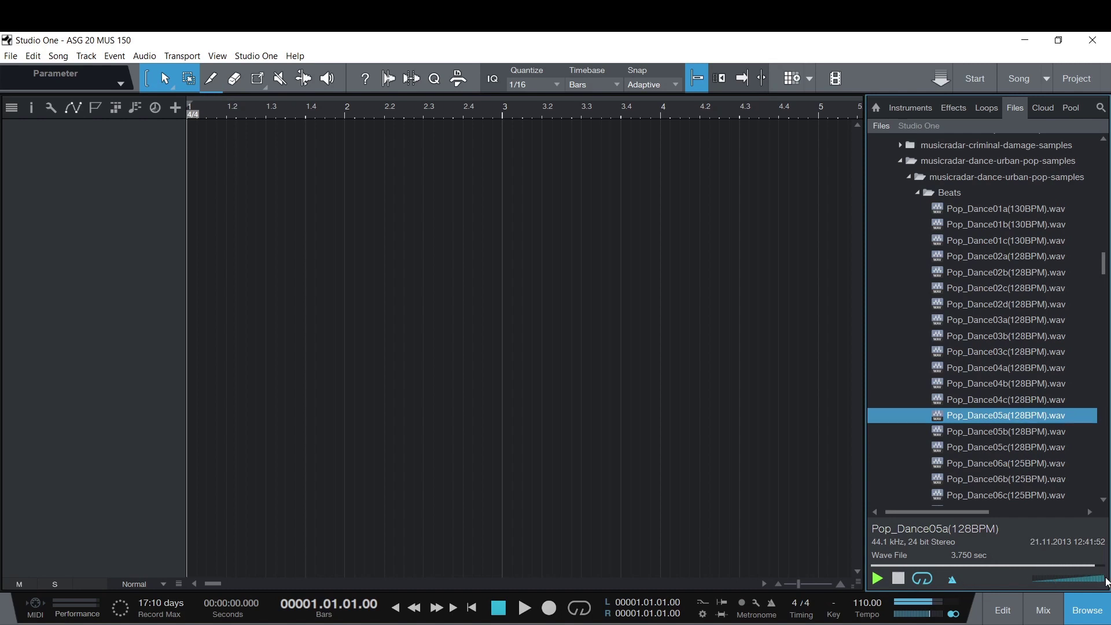
pyautogui.click(1085, 583)
pyautogui.moveTo(1085, 583)
pyautogui.mouseDown()
pyautogui.moveTo(1067, 583)
pyautogui.moveTo(1081, 582)
pyautogui.mouseUp()
pyautogui.click(1043, 612)
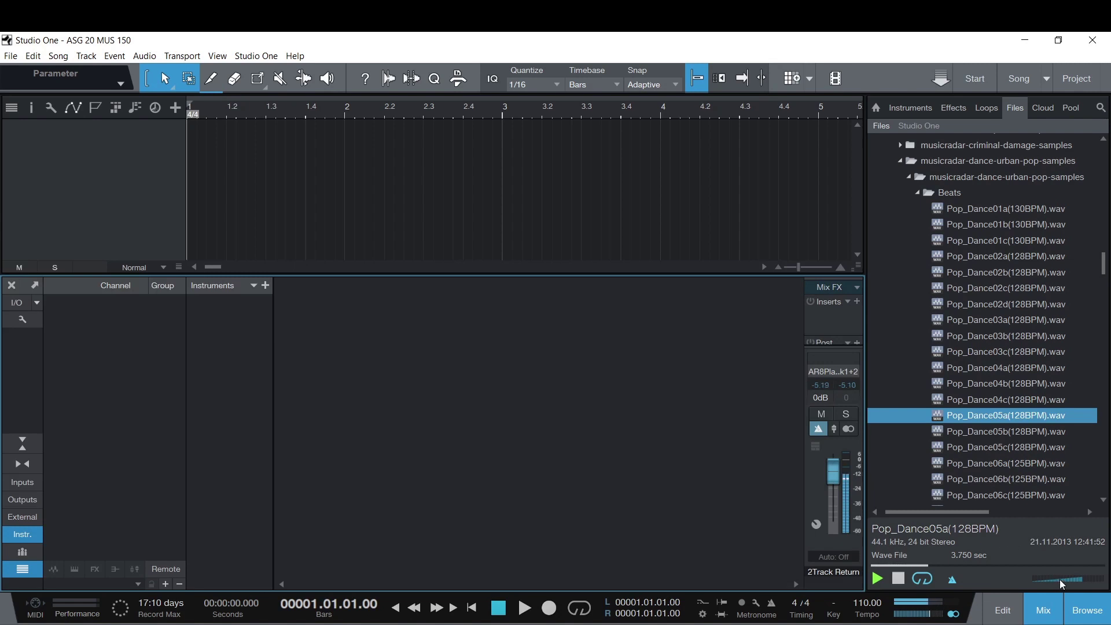
pyautogui.click(1079, 578)
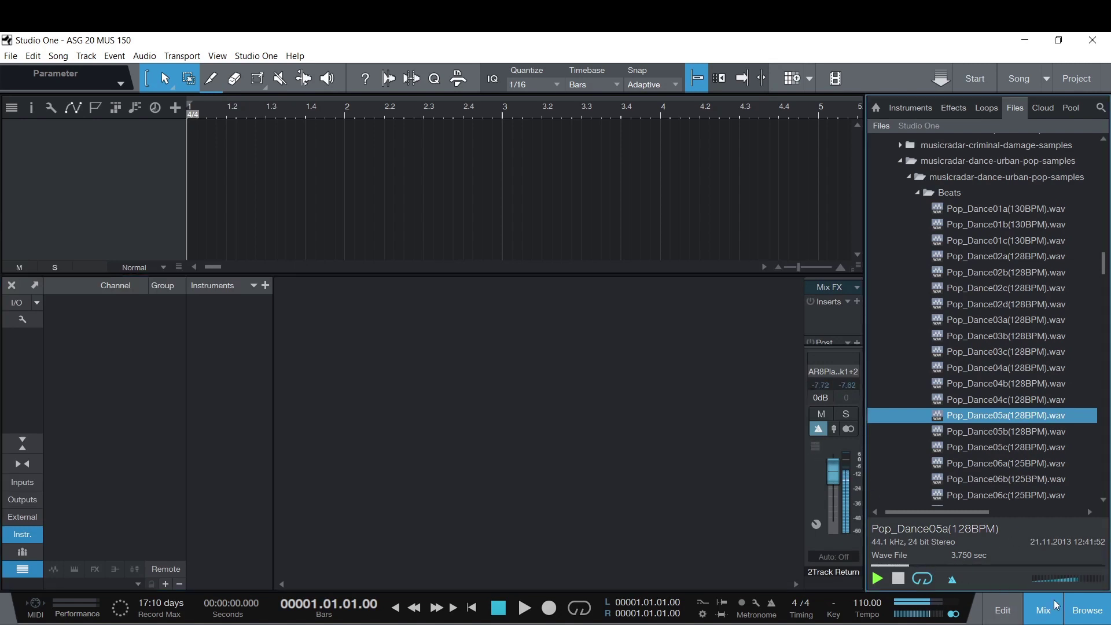
pyautogui.click(1052, 618)
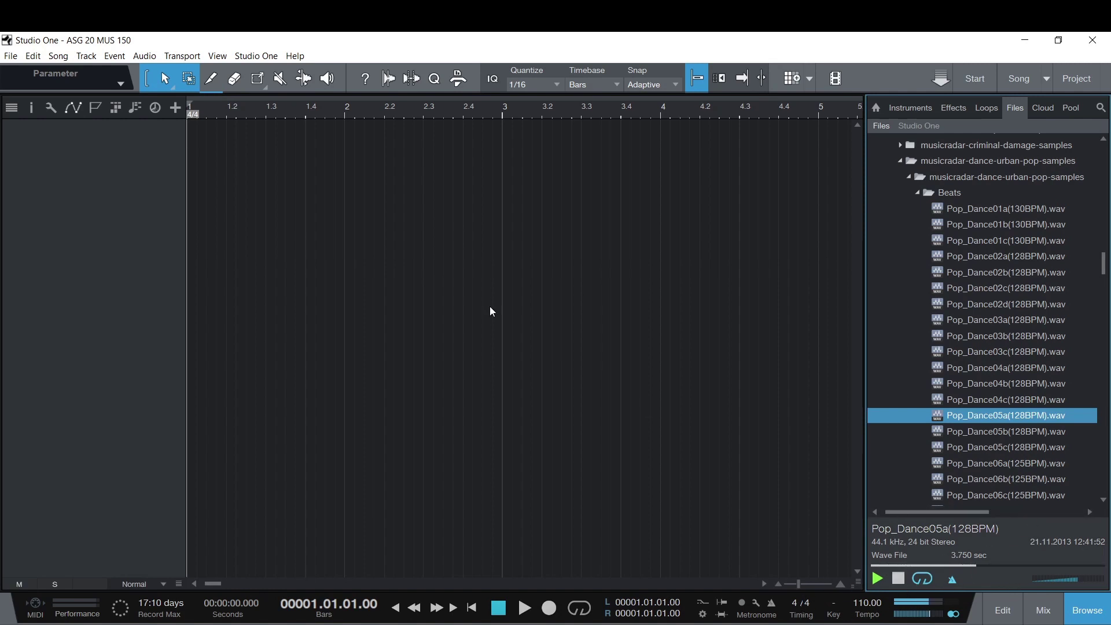
pyautogui.click(932, 581)
pyautogui.click(922, 578)
# Step: Audition Pop_Dance09b, 10c(122BPM) and 09a(110BPM), ending on Pop_Dance11c(100BPM).wav
pyautogui.scroll(-5, 1005, 446)
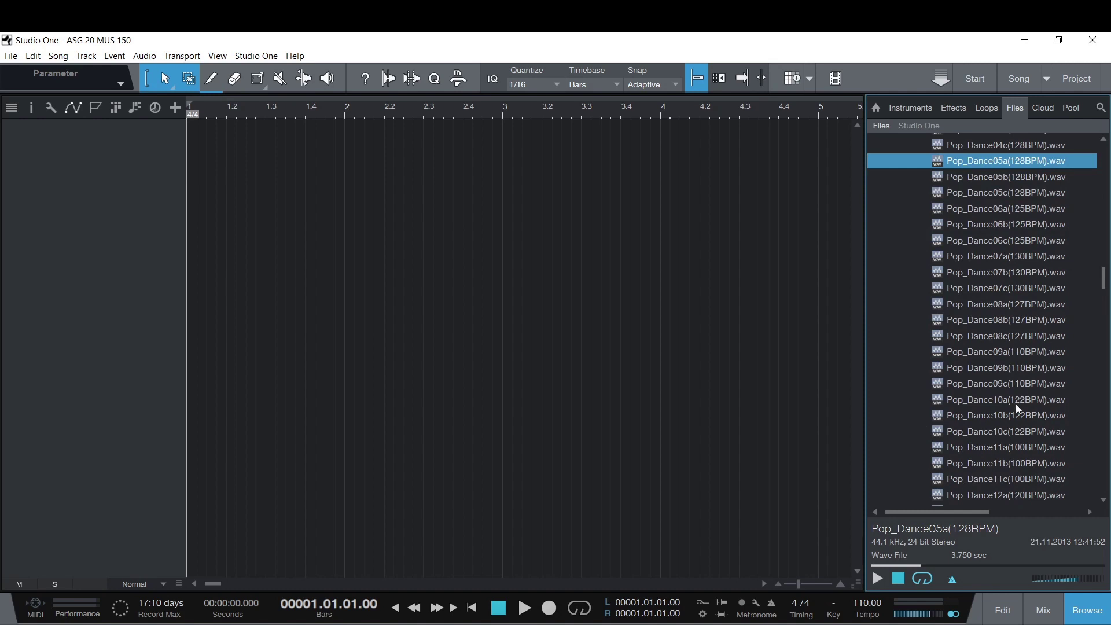
pyautogui.click(1022, 370)
pyautogui.click(1019, 429)
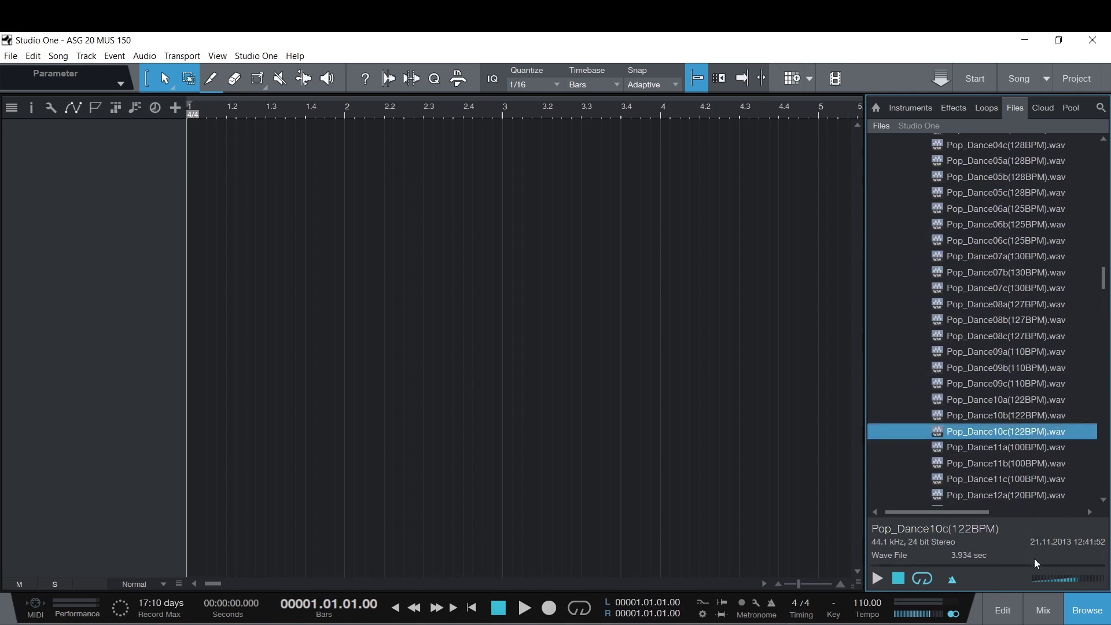
pyautogui.scroll(2, 1016, 439)
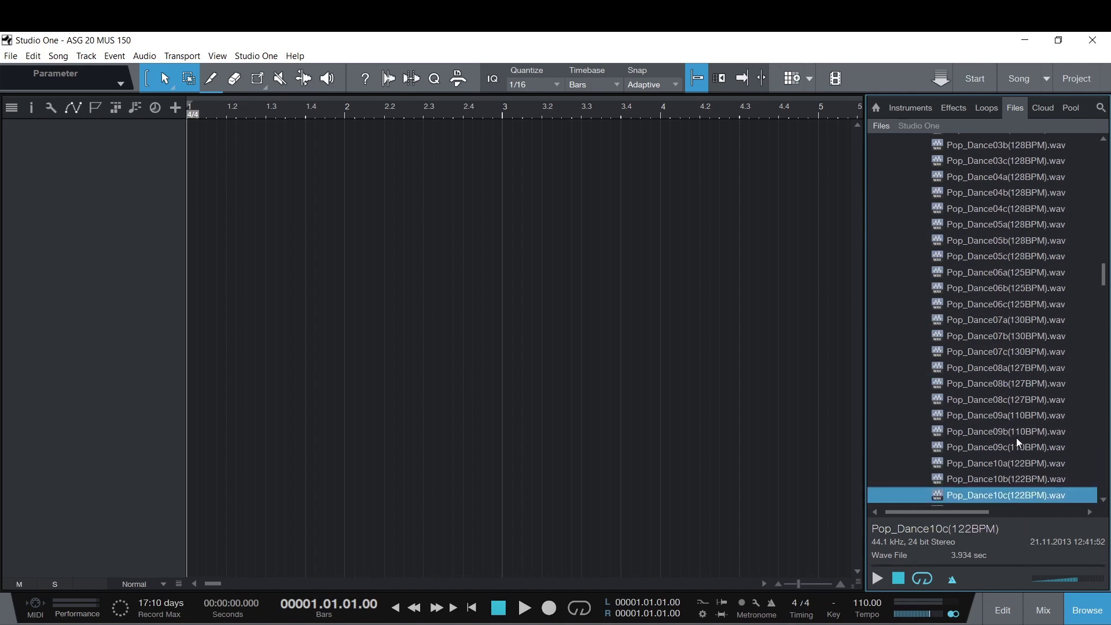
pyautogui.scroll(-4, 1022, 437)
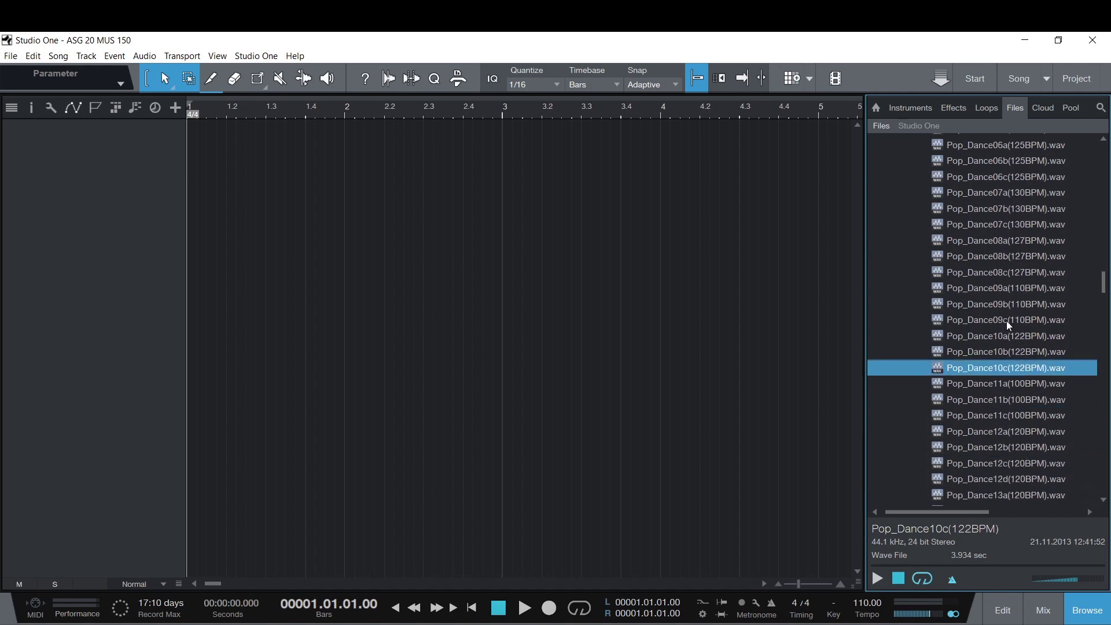
pyautogui.click(1000, 288)
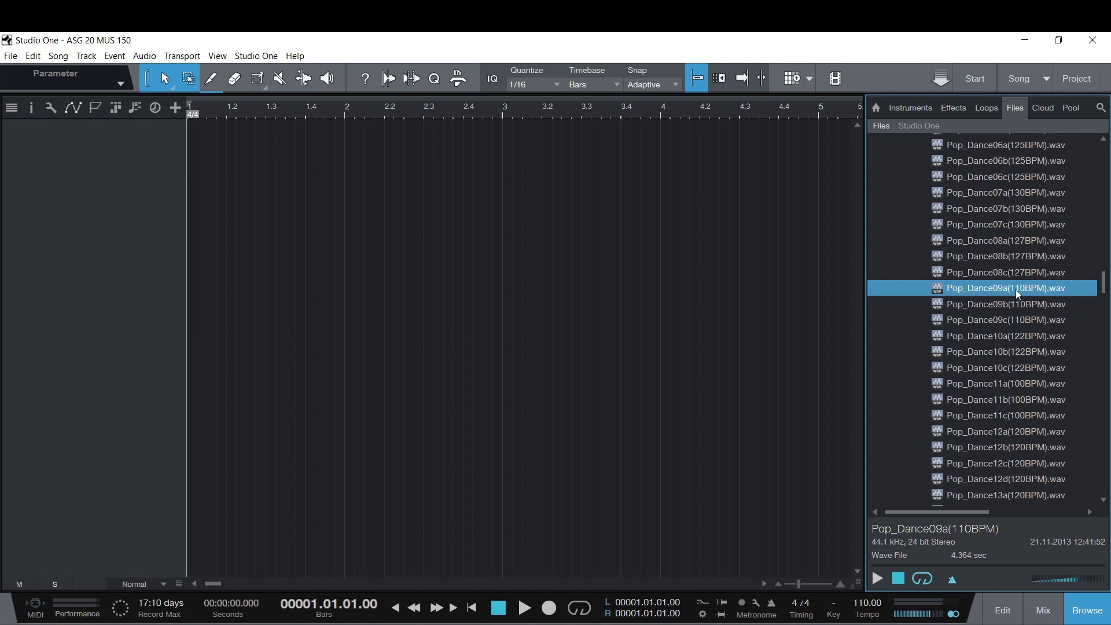
pyautogui.scroll(-3, 1000, 446)
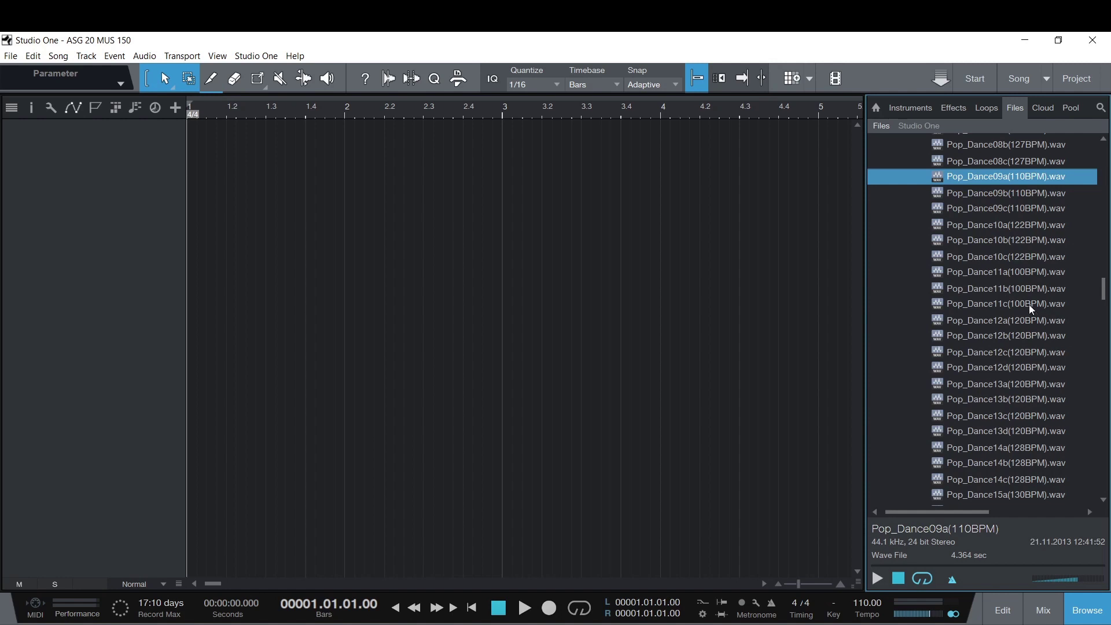
pyautogui.click(1014, 303)
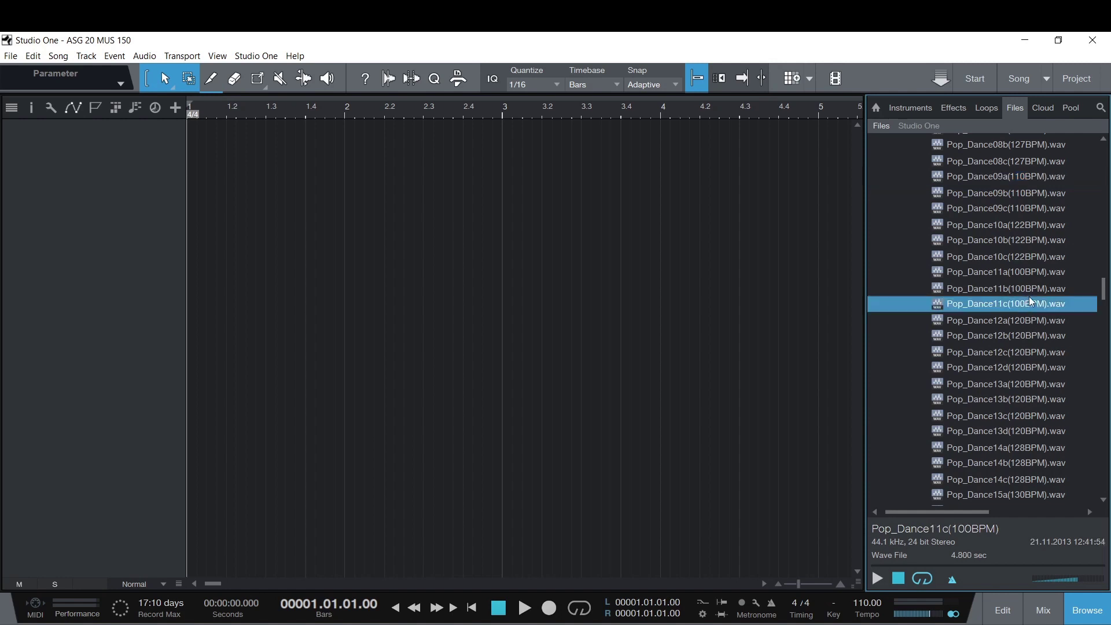
# Step: Drop Pop_Dance11c onto a new track at bar 1 and stop playback
pyautogui.moveTo(1031, 303); pyautogui.dragTo(201, 154)
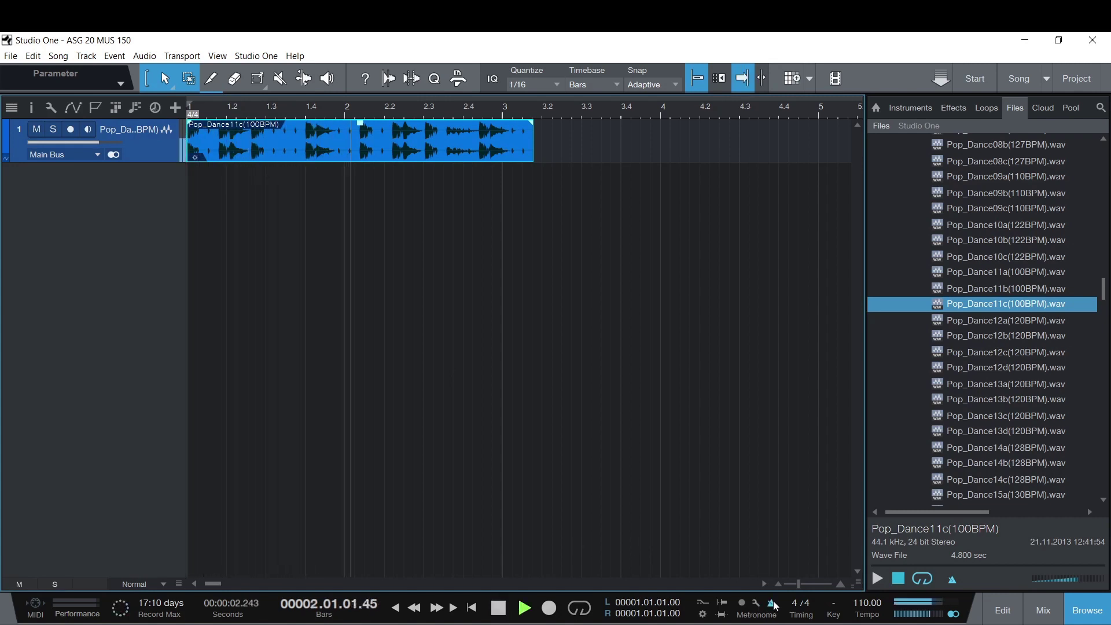
pyautogui.click(498, 606)
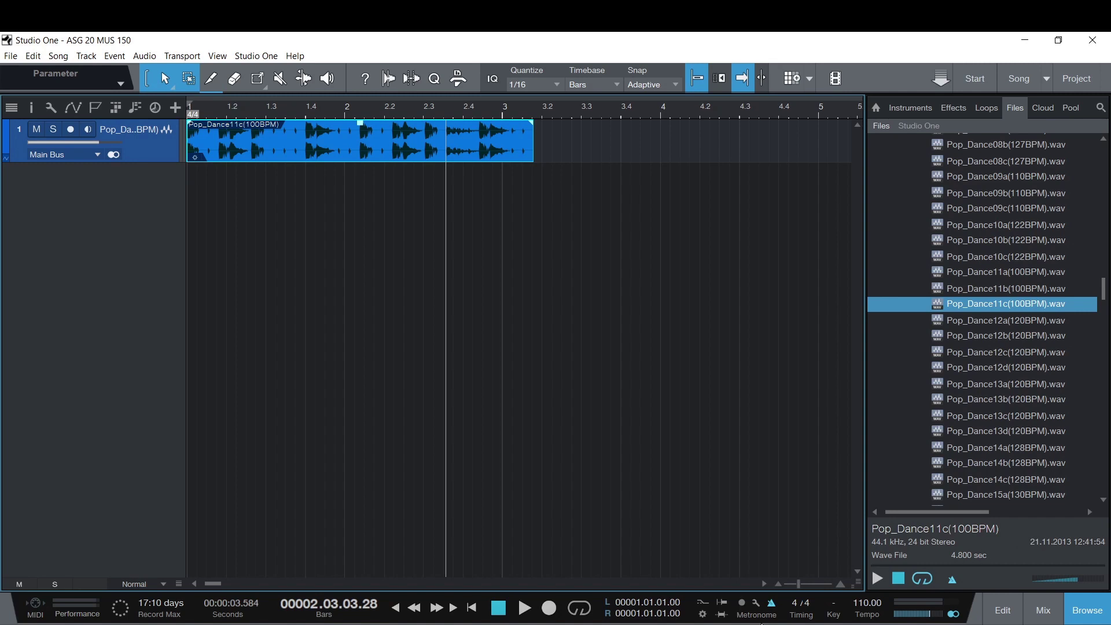
pyautogui.moveTo(1101, 291)
pyautogui.mouseDown()
pyautogui.moveTo(1102, 307)
pyautogui.moveTo(1104, 291)
pyautogui.mouseUp()
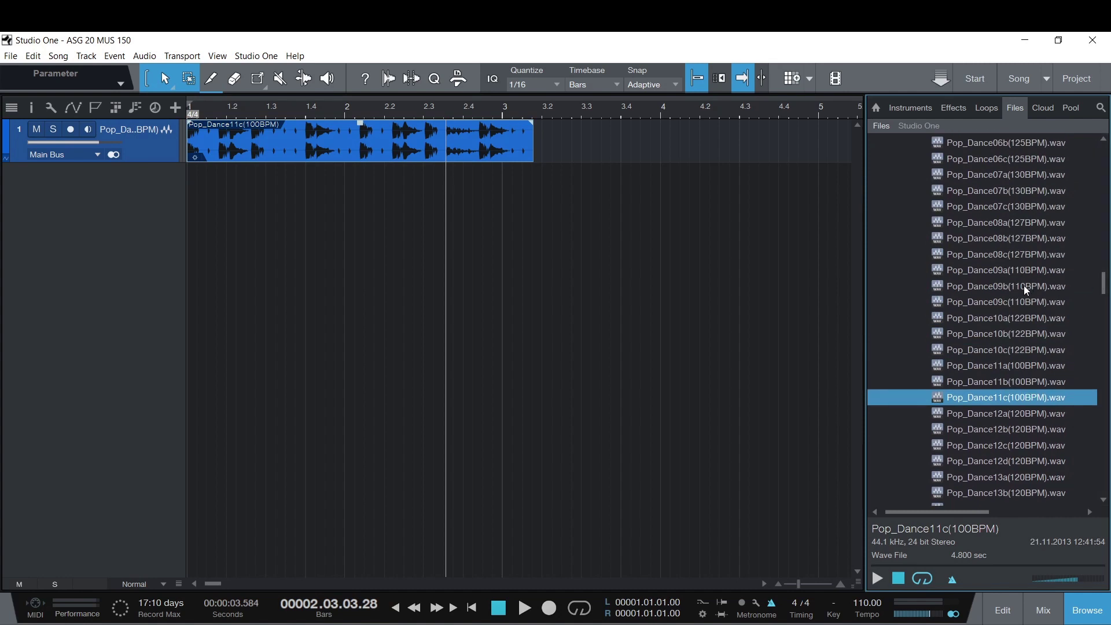
# Step: Add Pop_Dance09b, 08b, 13a and 01b as new tracks 2–5, each at bar 1
pyautogui.moveTo(1023, 286); pyautogui.dragTo(193, 266)
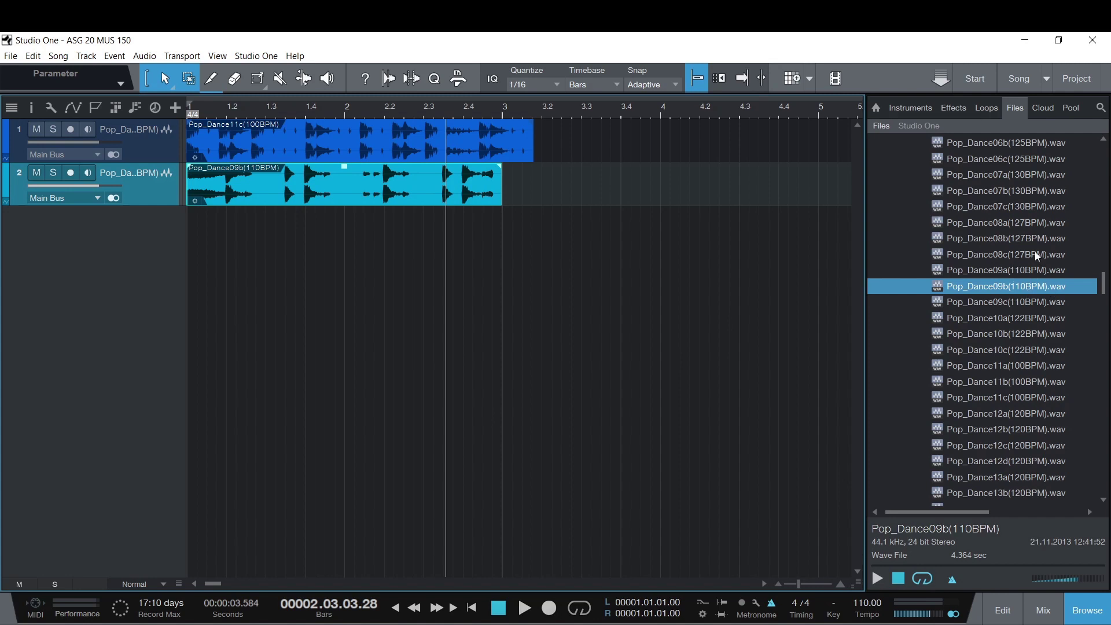
pyautogui.moveTo(1036, 242); pyautogui.dragTo(202, 280)
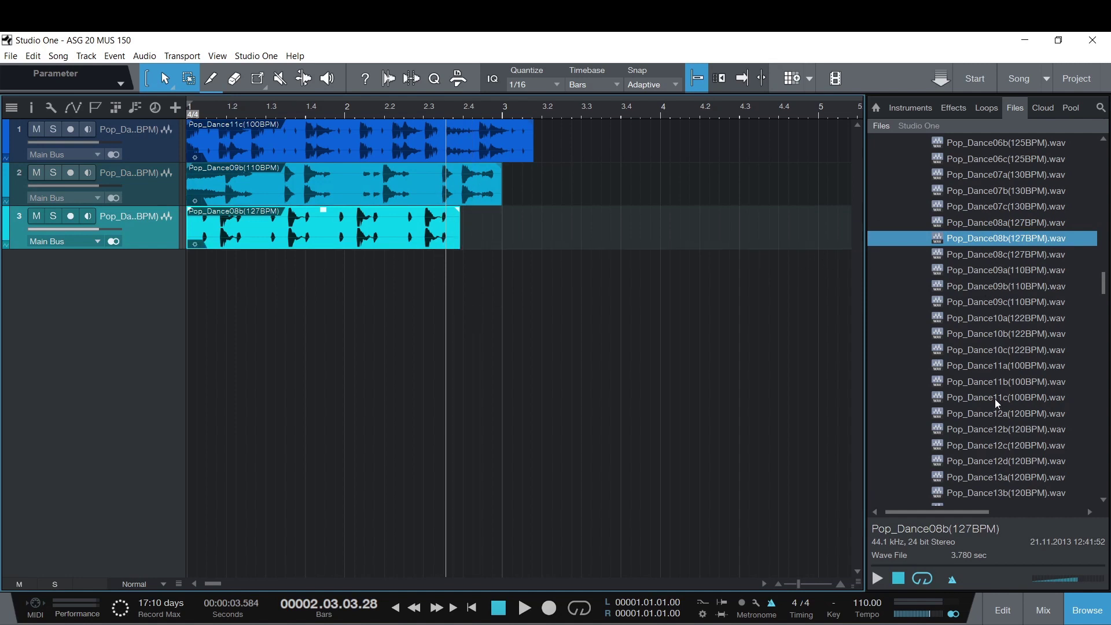
pyautogui.scroll(-3, 990, 380)
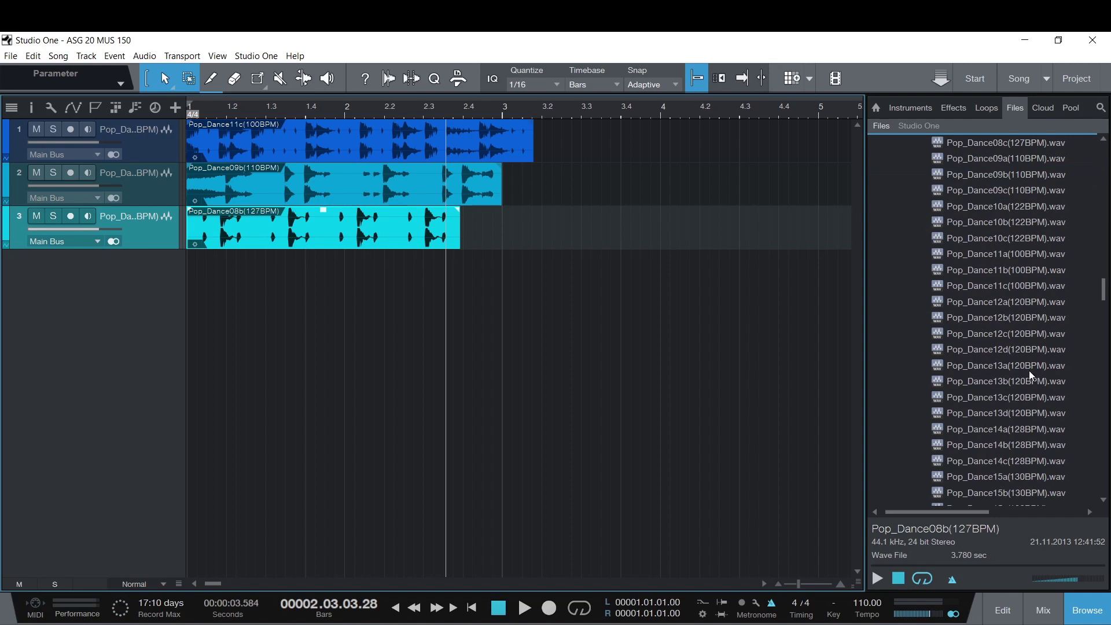
pyautogui.moveTo(1008, 367); pyautogui.dragTo(212, 324)
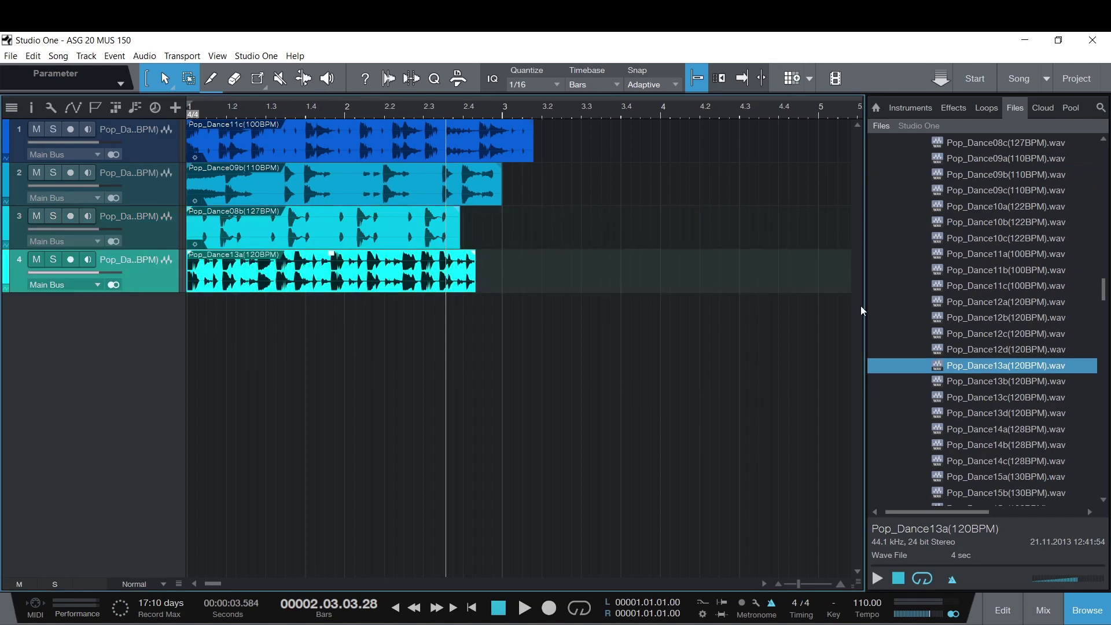
pyautogui.scroll(5, 1019, 344)
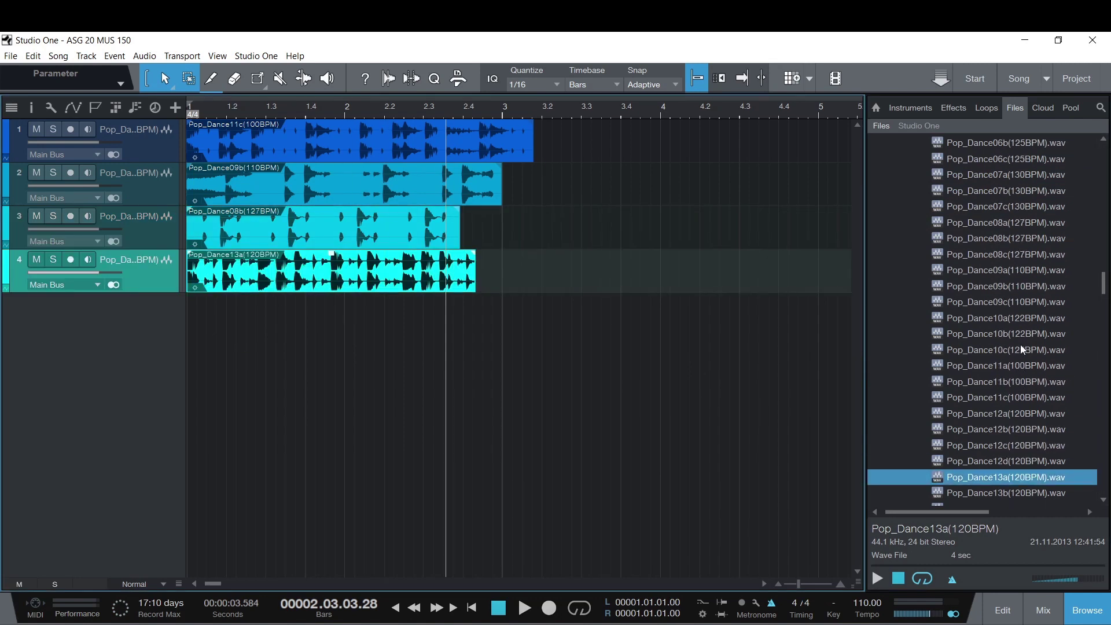
pyautogui.scroll(5, 1021, 332)
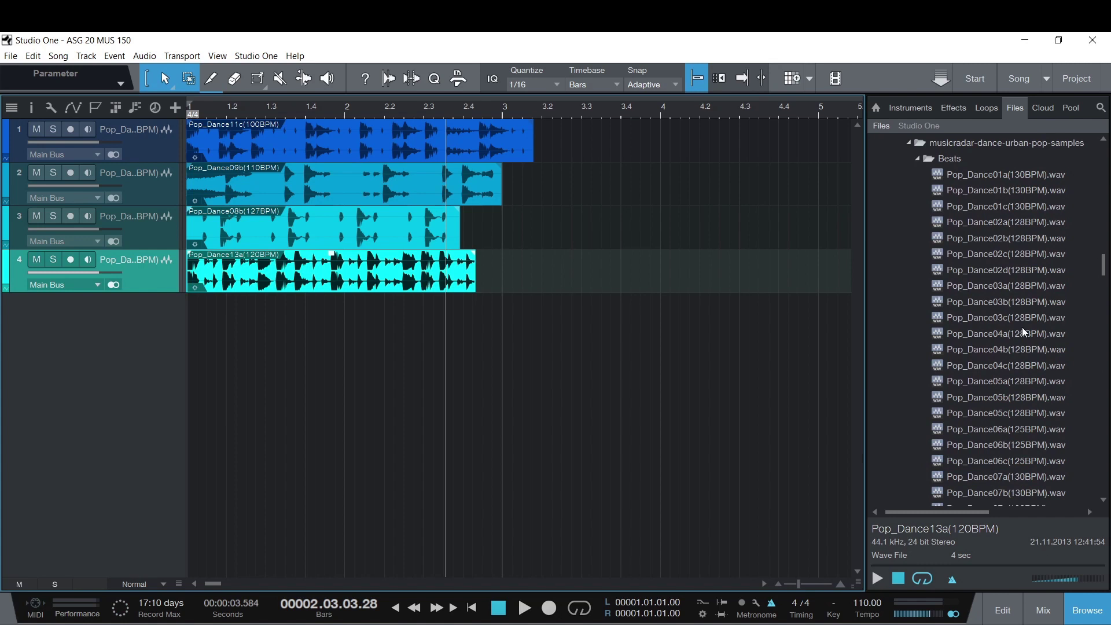
pyautogui.moveTo(1032, 189); pyautogui.dragTo(202, 355)
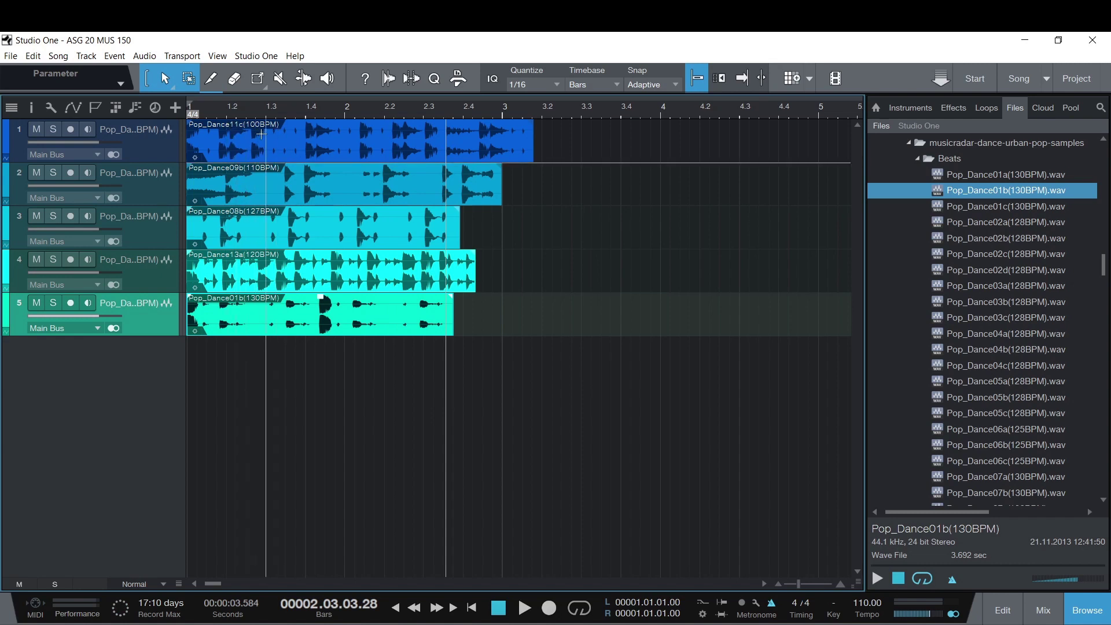
# Step: Set the Pop_Dance11c event's File Tempo to 100 so it ends at bar 3
pyautogui.click(276, 146)
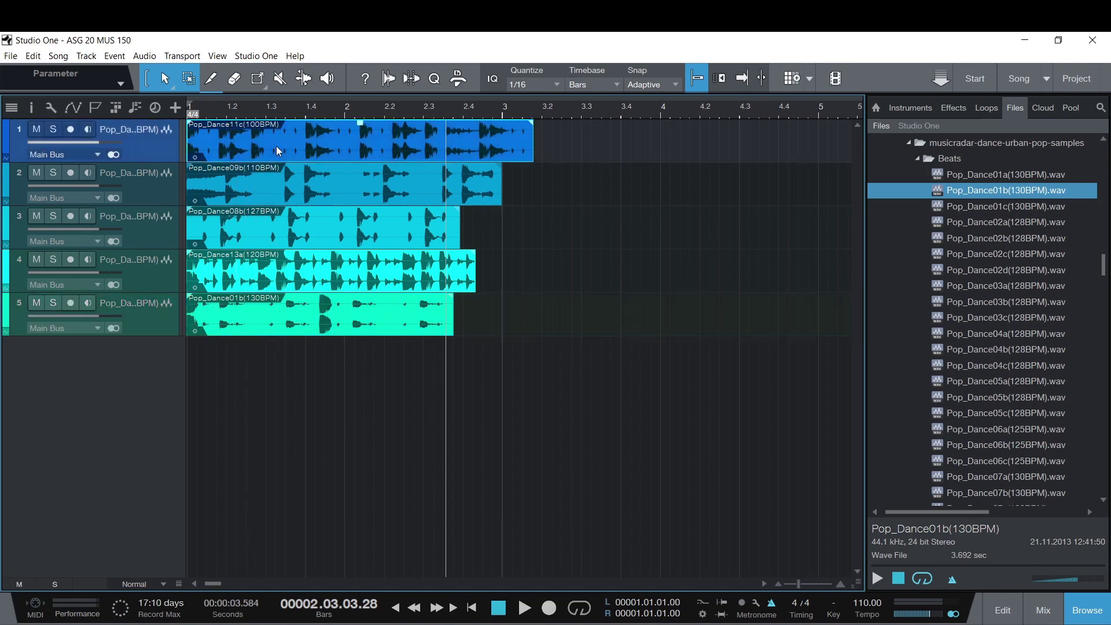
pyautogui.rightClick(276, 145)
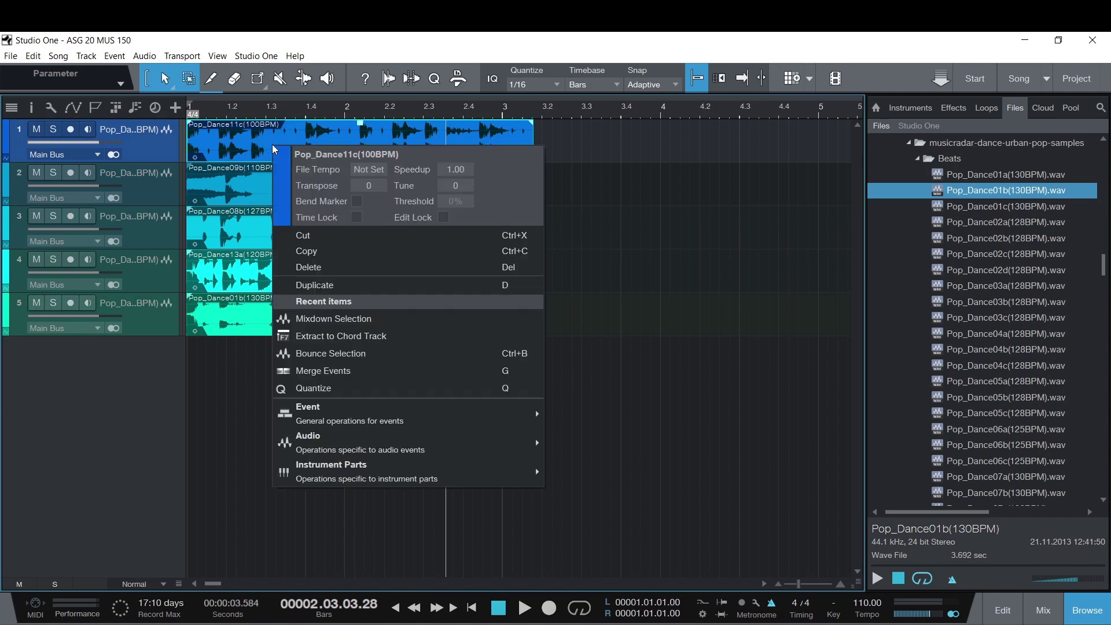
pyautogui.click(368, 170)
pyautogui.write('100')
pyautogui.press('Return')
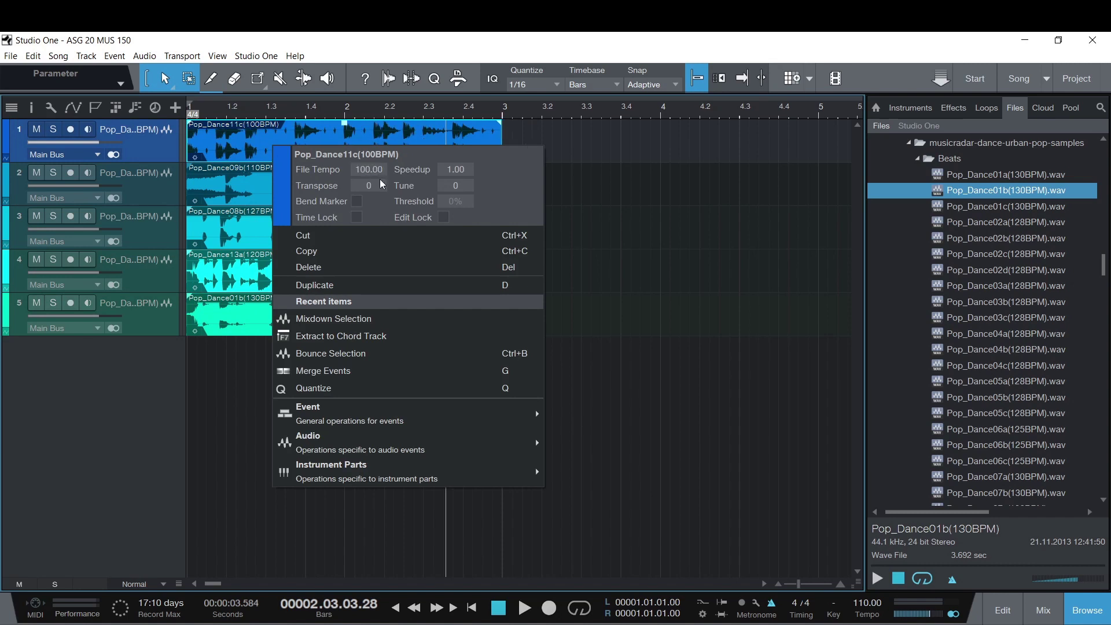
pyautogui.click(636, 166)
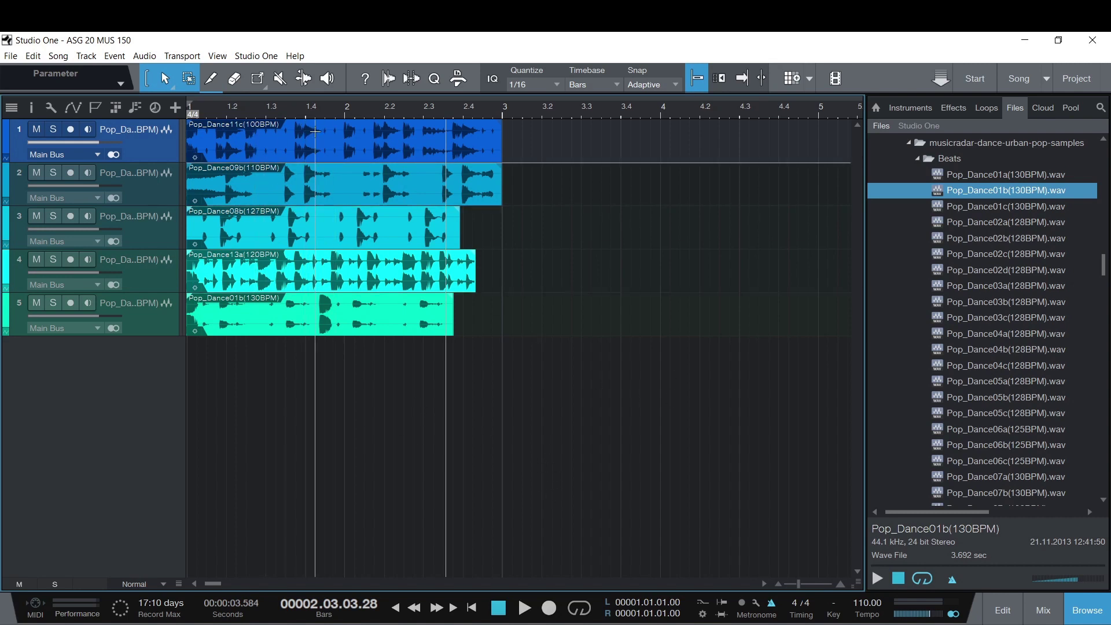
pyautogui.rightClick(314, 131)
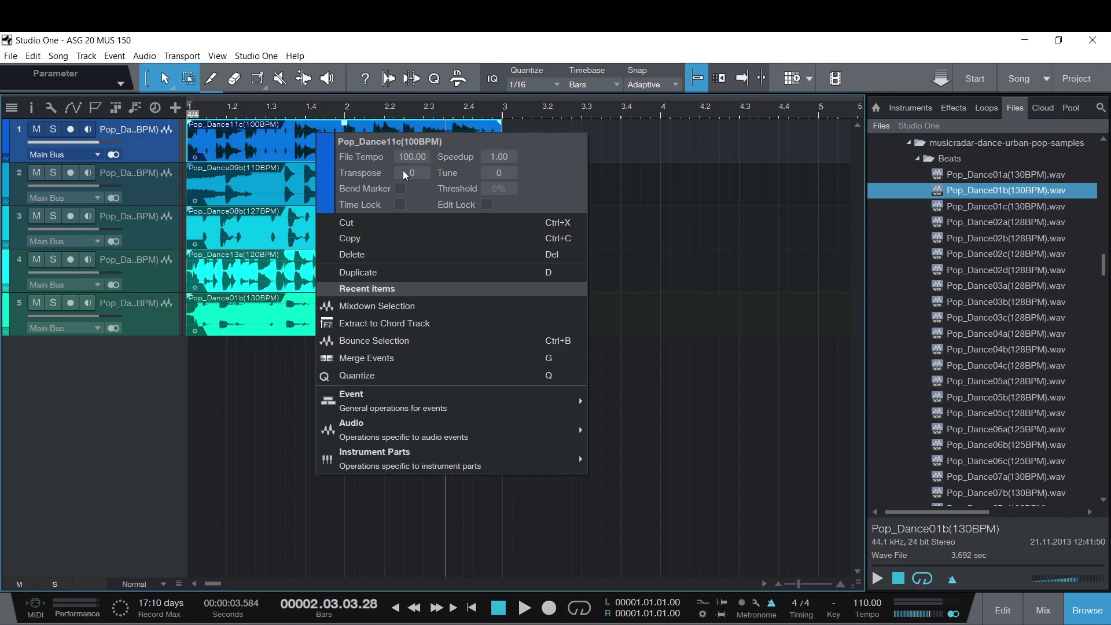
# Step: Show the Inspector and set Pop_Dance09b's File Tempo to 110
pyautogui.click(148, 422)
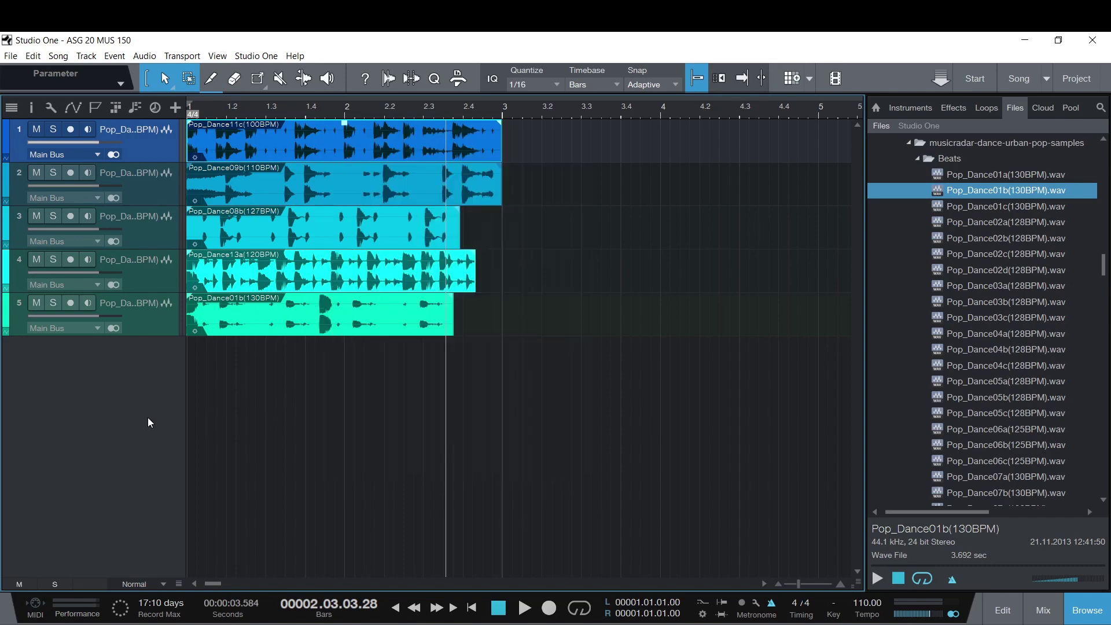
pyautogui.click(32, 107)
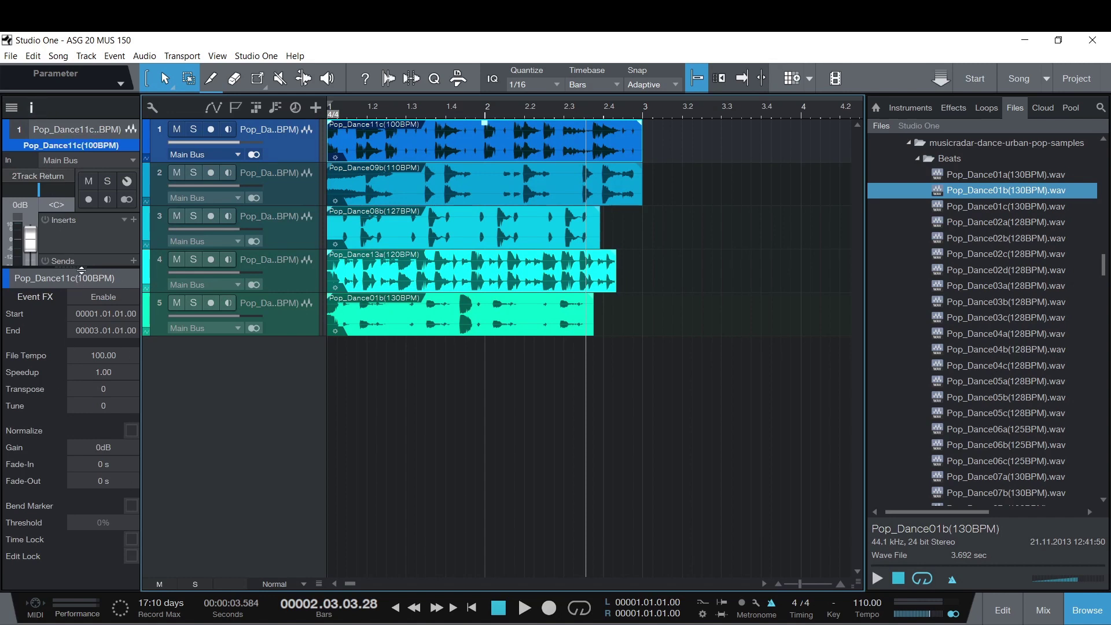
pyautogui.moveTo(81, 270)
pyautogui.mouseDown()
pyautogui.moveTo(78, 530)
pyautogui.moveTo(76, 287)
pyautogui.mouseUp()
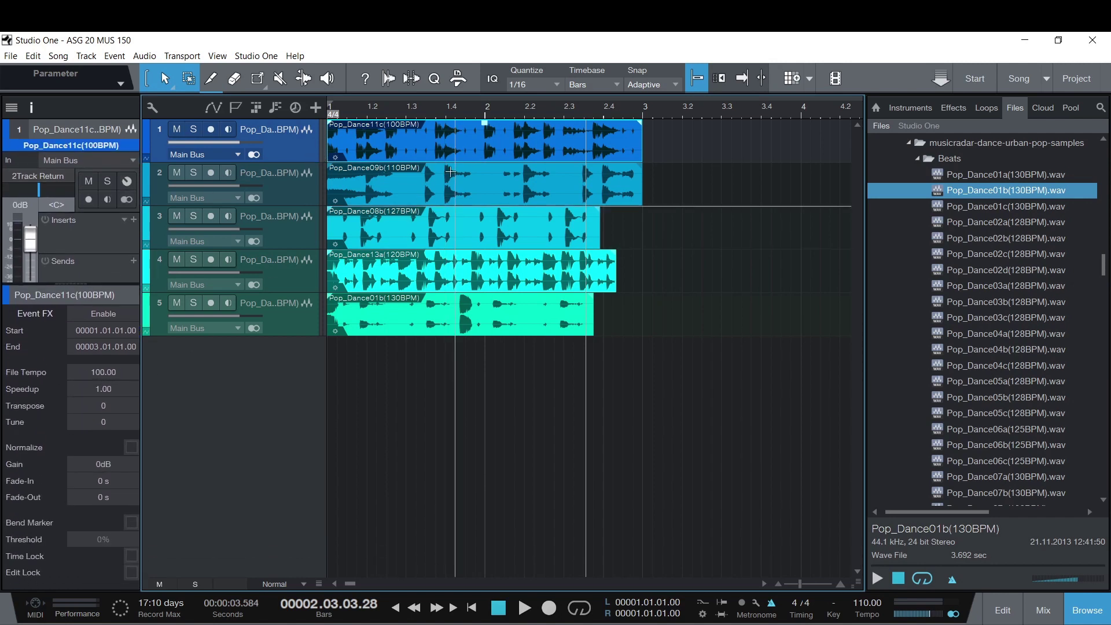
pyautogui.press('Down')
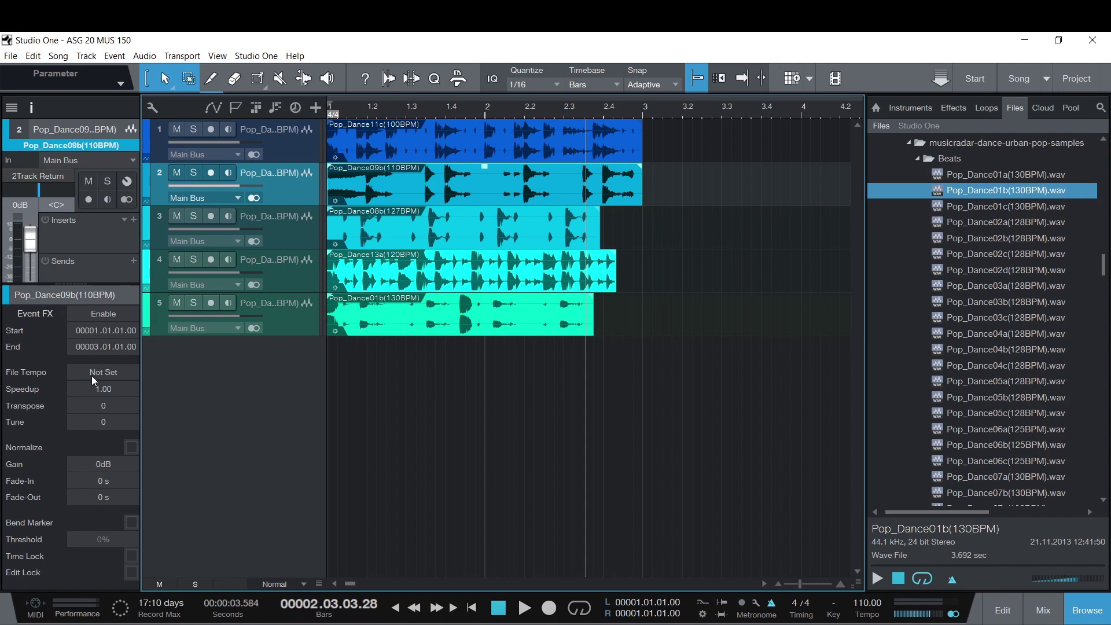
pyautogui.write('110')
pyautogui.press('Return')
# Step: Try a File Tempo of 127 on Pop_Dance08b, then undo it
pyautogui.click(380, 230)
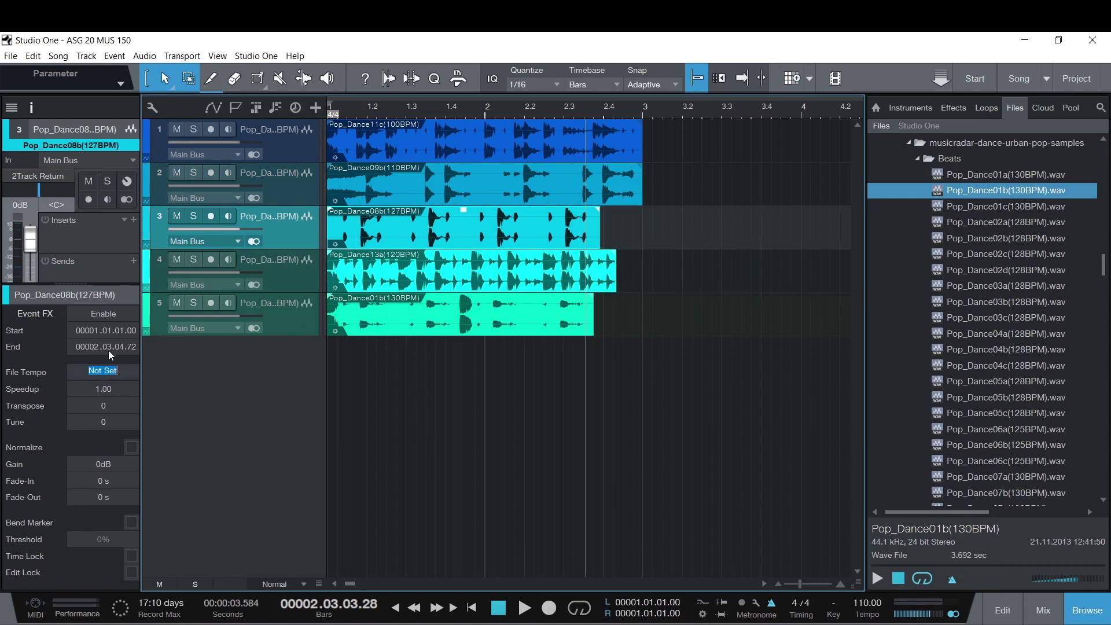
pyautogui.write('127')
pyautogui.press('Return')
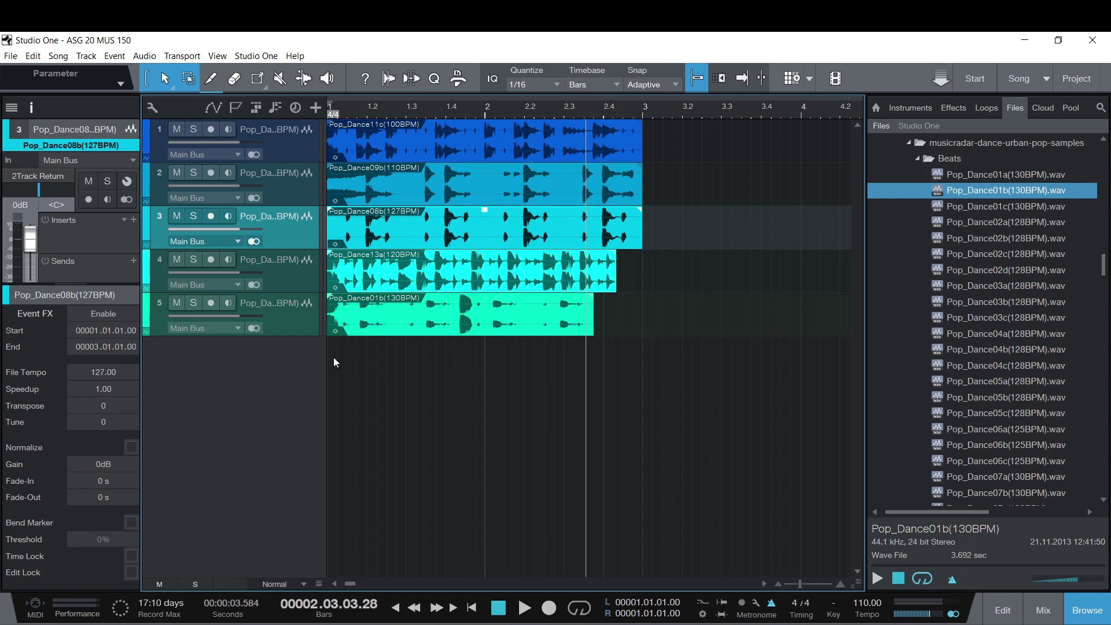
pyautogui.hotkey('ctrl', 'z')
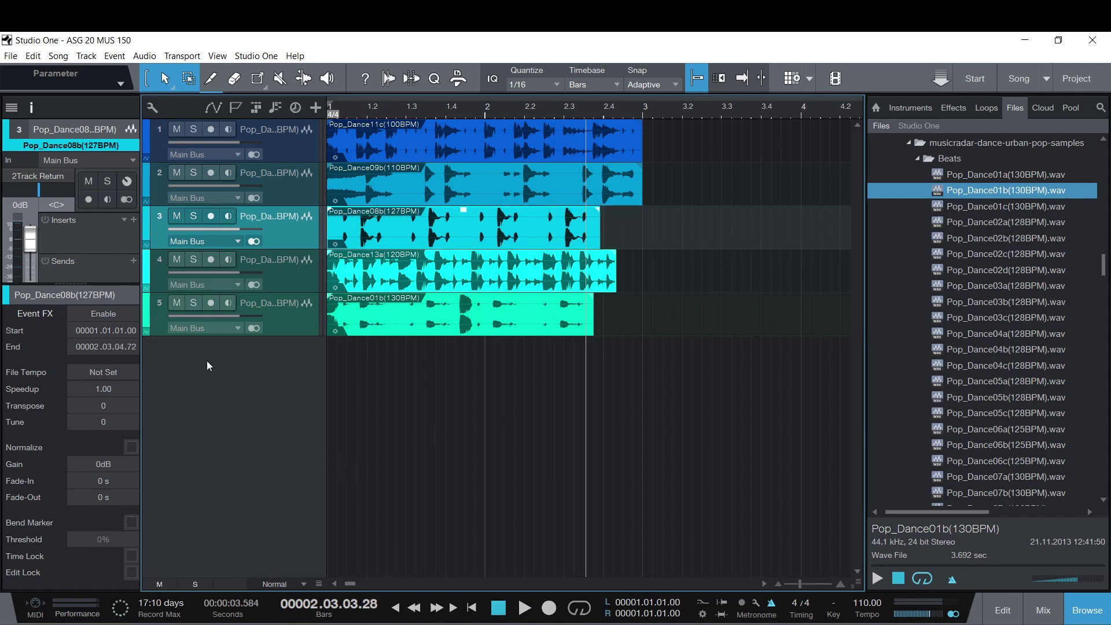
# Step: Keep track 3's Tempo mode on Timestretch in the Inspector's track section
pyautogui.moveTo(93, 284); pyautogui.dragTo(80, 513)
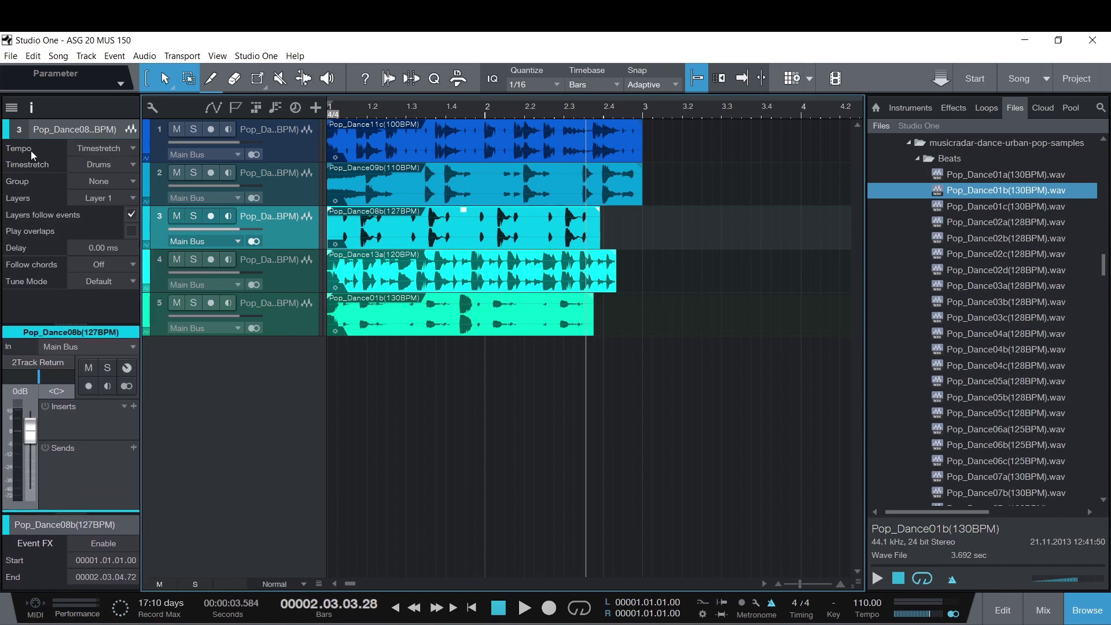
pyautogui.click(112, 150)
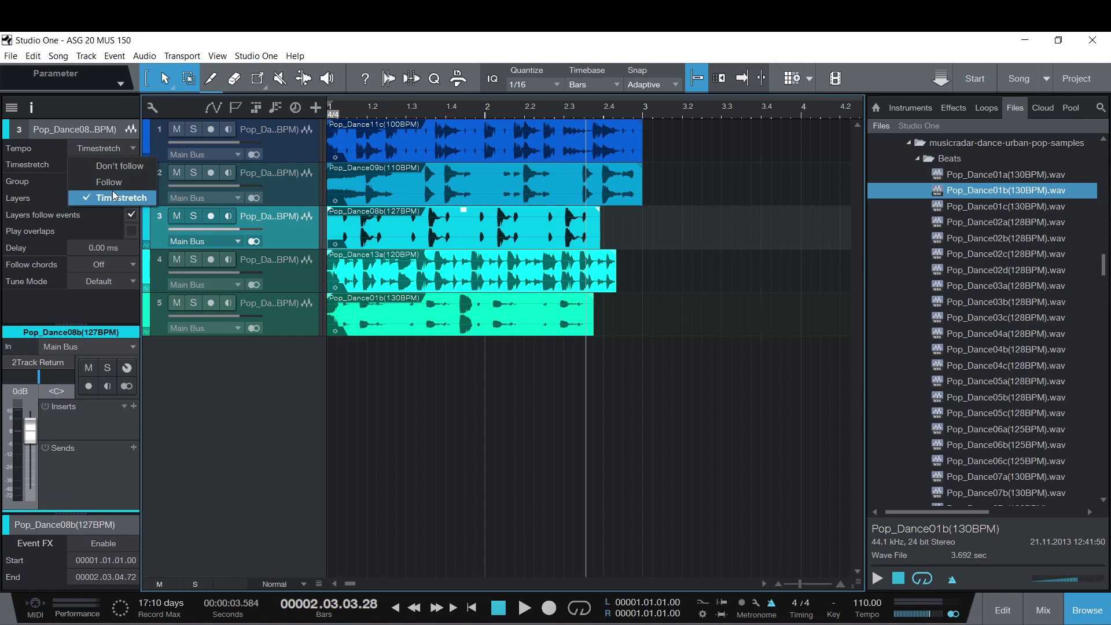
pyautogui.click(46, 148)
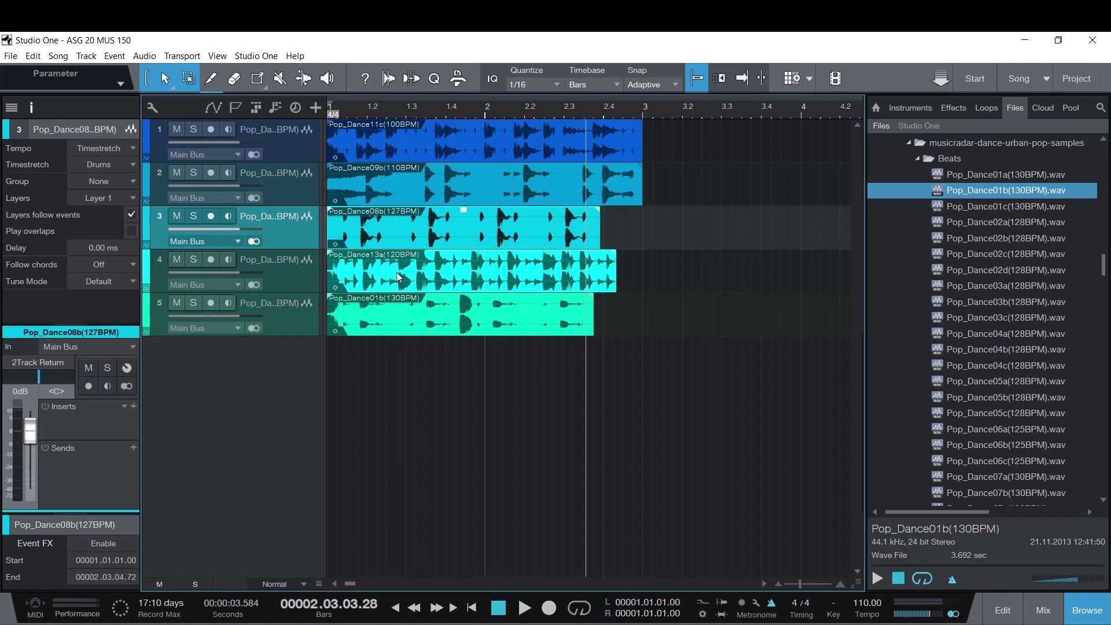
# Step: Select the Pop_Dance13a and Pop_Dance01b events, then hide the Inspector
pyautogui.click(358, 264)
pyautogui.click(359, 307)
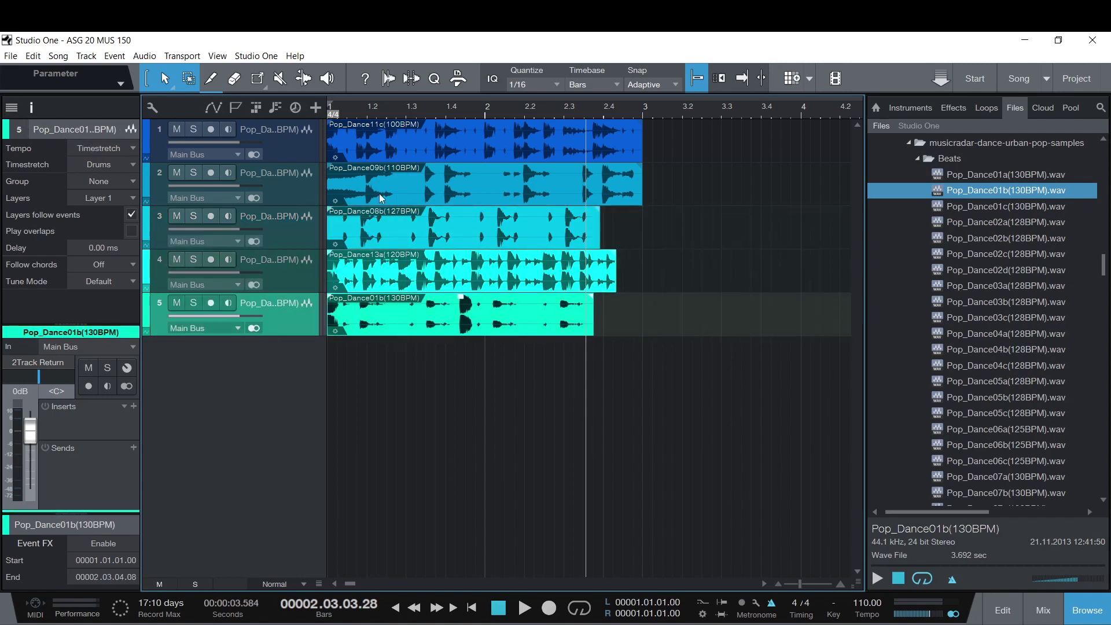
pyautogui.moveTo(81, 324); pyautogui.dragTo(81, 265)
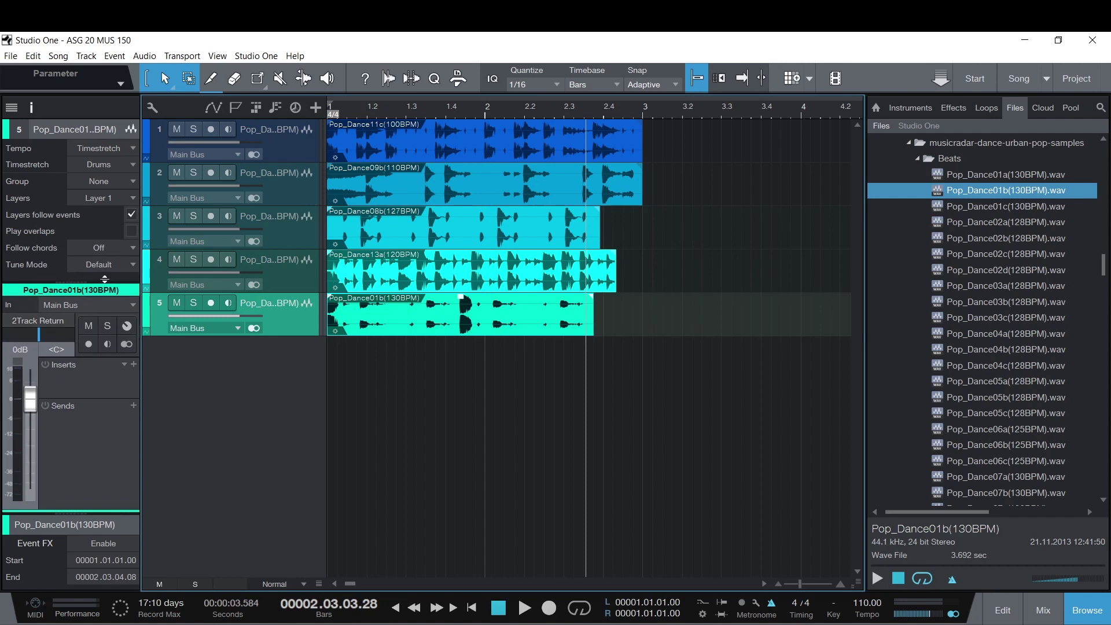
pyautogui.moveTo(90, 511); pyautogui.dragTo(70, 398)
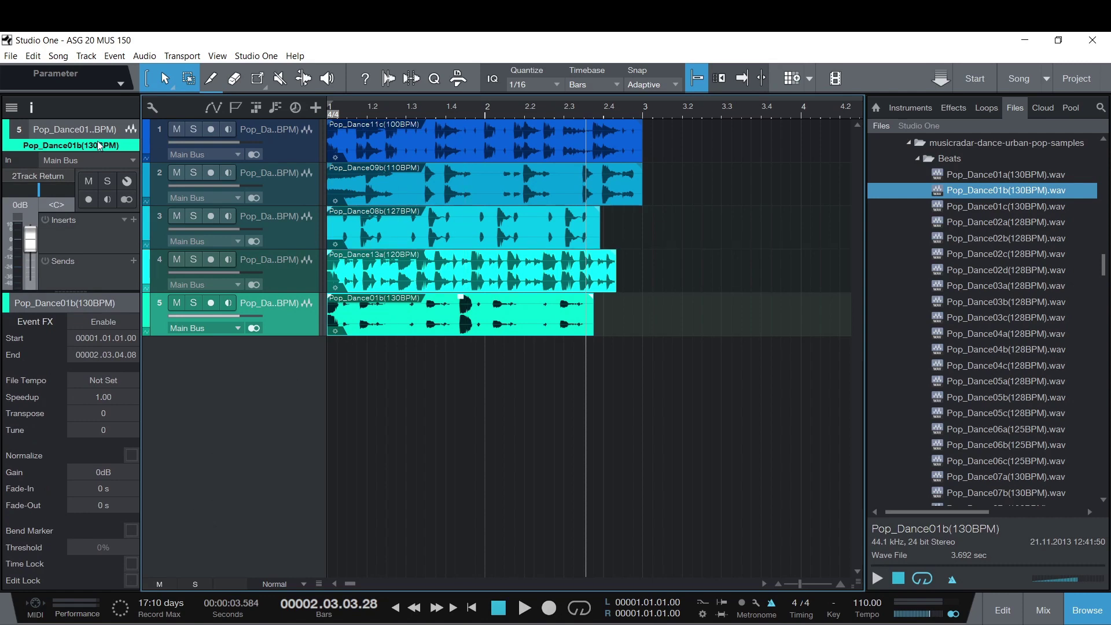
pyautogui.click(31, 107)
pyautogui.click(1006, 492)
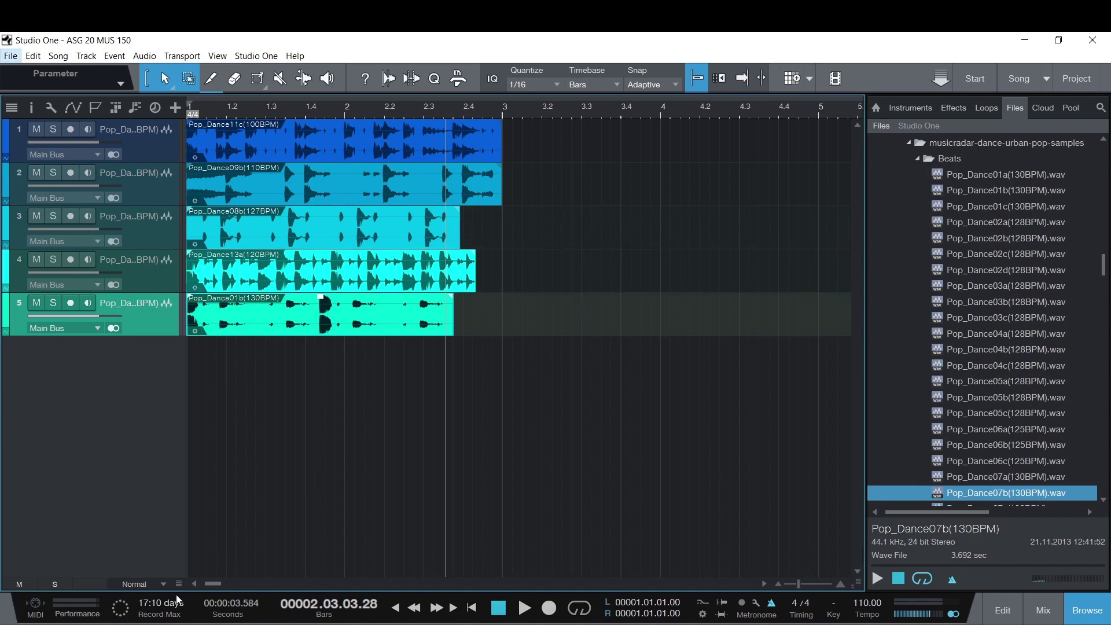
# Step: Set all tracks to Large height
pyautogui.click(157, 584)
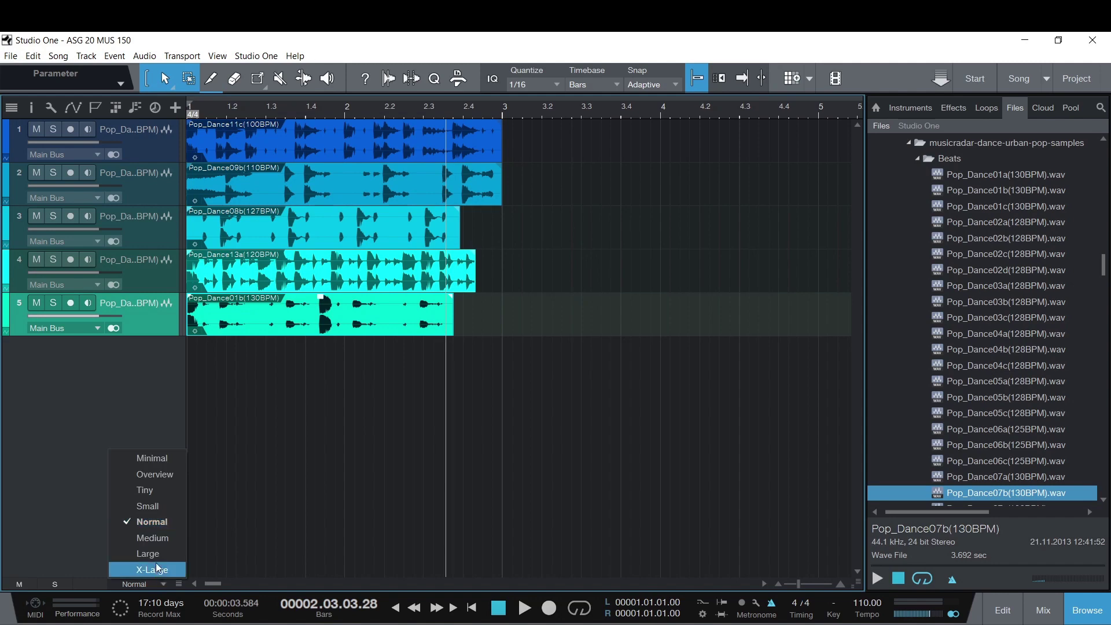
pyautogui.click(158, 568)
pyautogui.hotkey('shift', 'w')
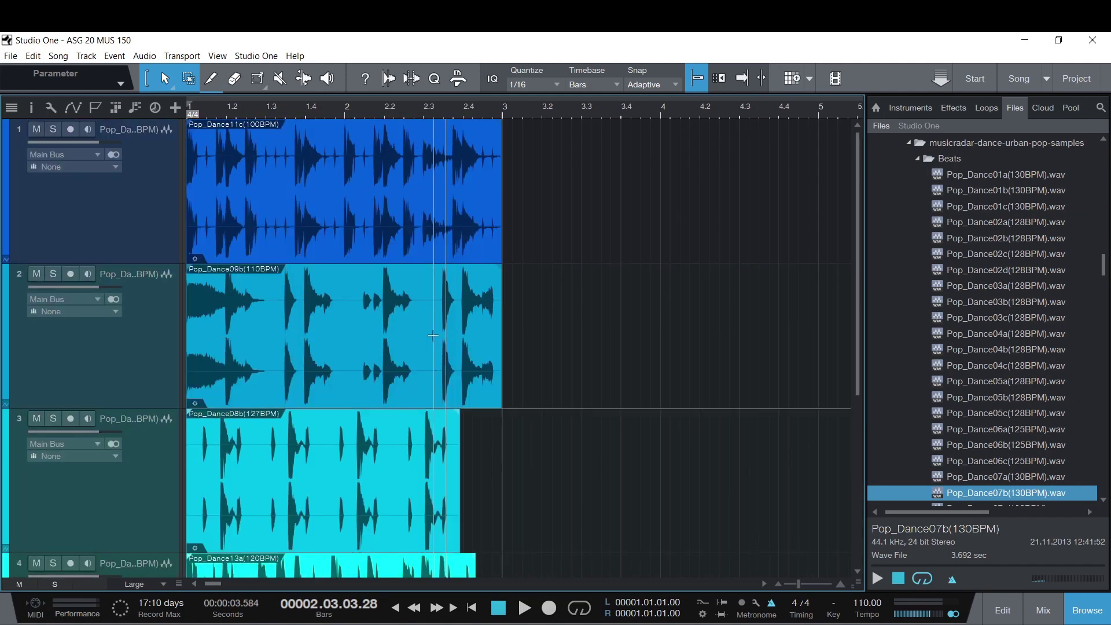
pyautogui.scroll(-3, 433, 336)
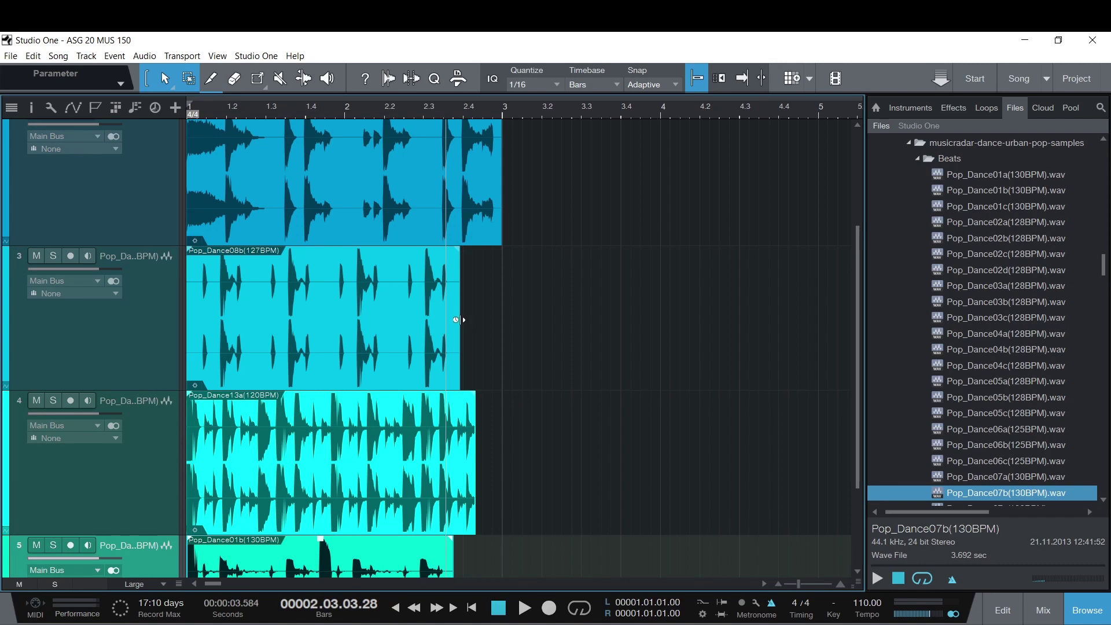
# Step: Drag-stretch Pop_Dance08b, Pop_Dance13a and Pop_Dance01b so each ends at bar 3
pyautogui.moveTo(459, 319); pyautogui.dragTo(498, 333)
pyautogui.rightClick(482, 324)
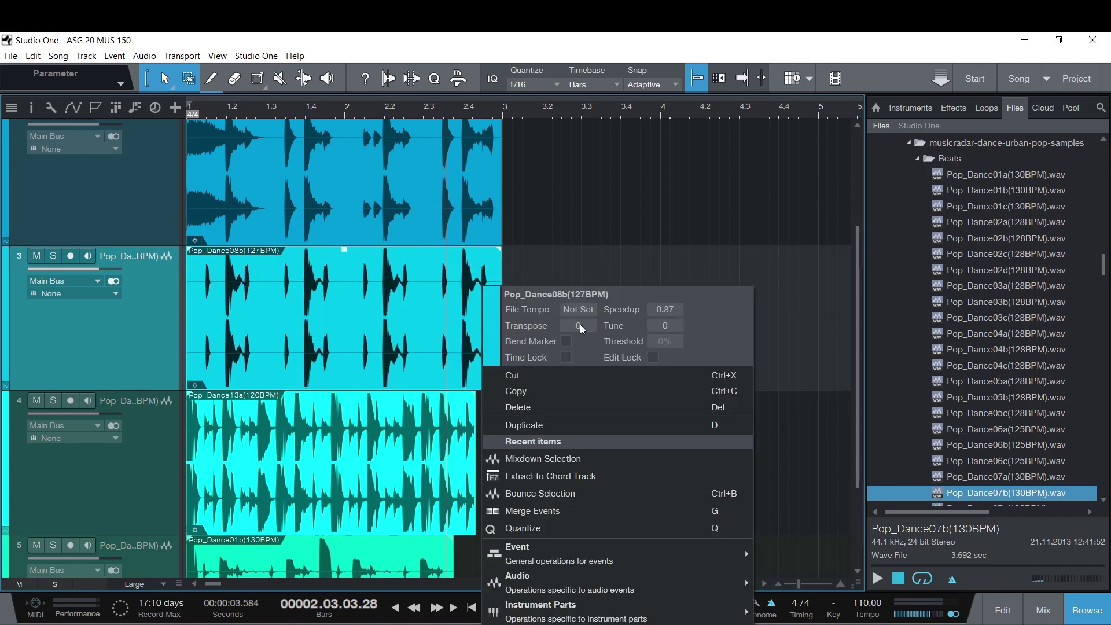
pyautogui.moveTo(672, 314); pyautogui.dragTo(674, 313)
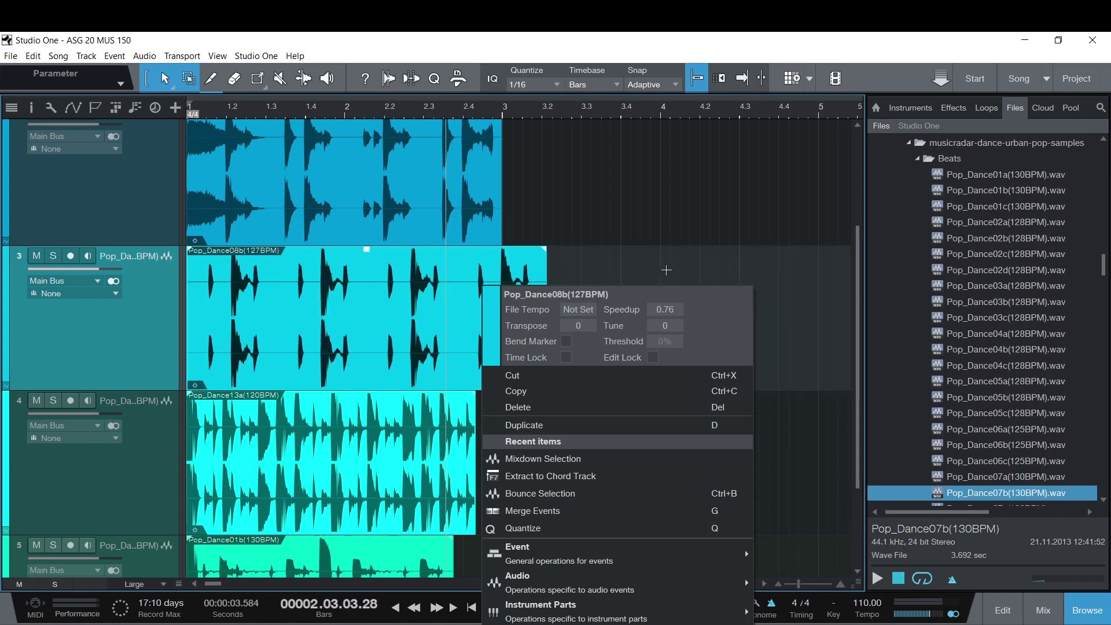
pyautogui.click(529, 333)
pyautogui.moveTo(542, 315); pyautogui.dragTo(498, 328)
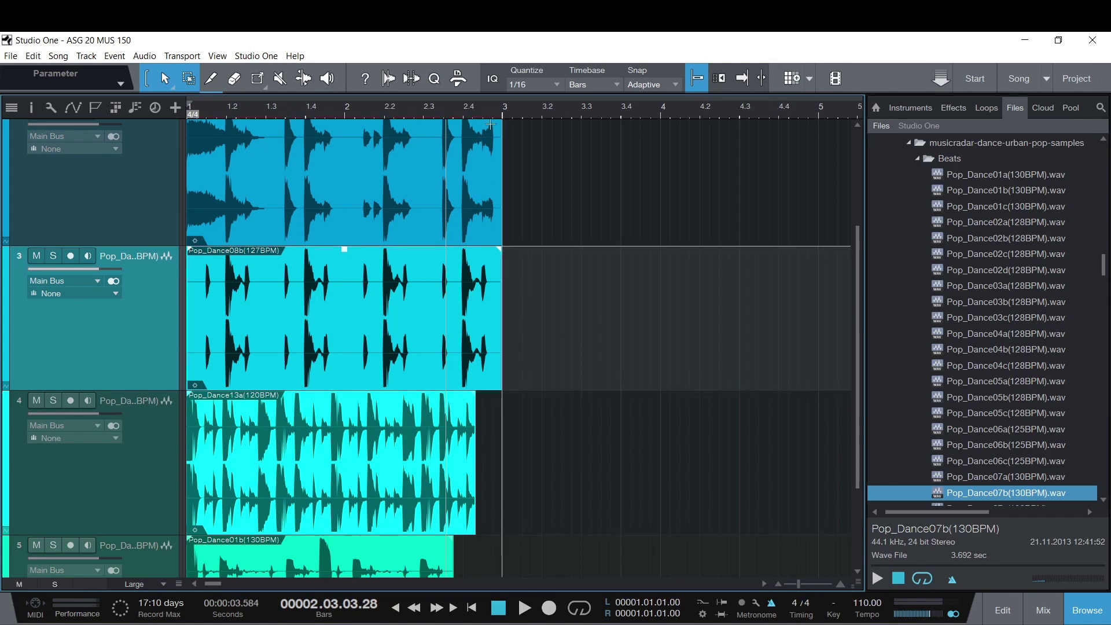
pyautogui.scroll(-2, 469, 382)
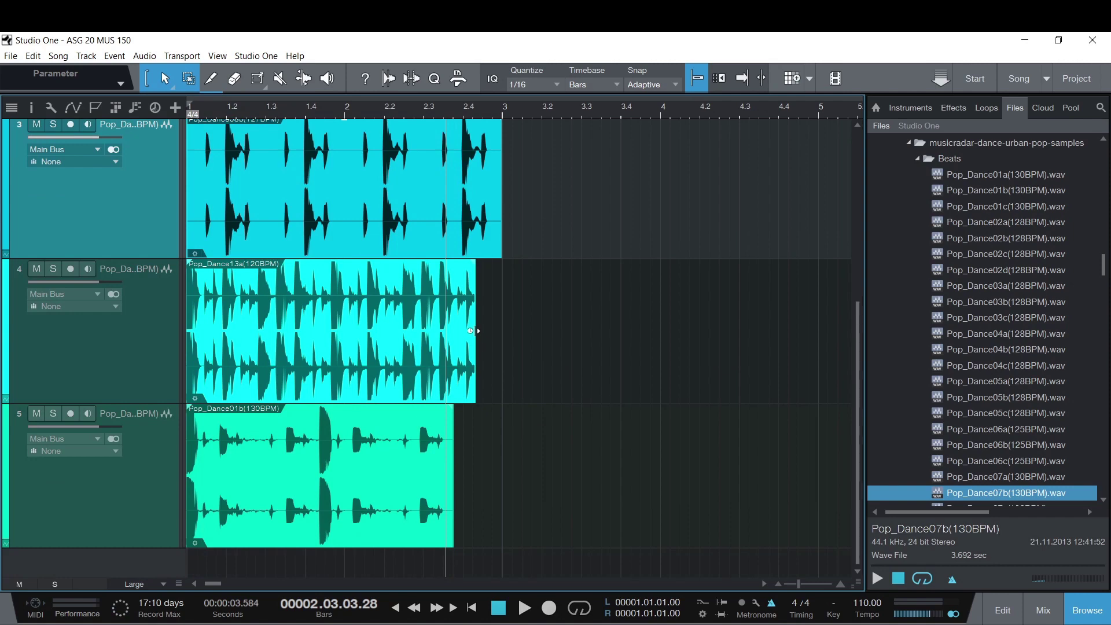
pyautogui.moveTo(471, 331); pyautogui.dragTo(496, 340)
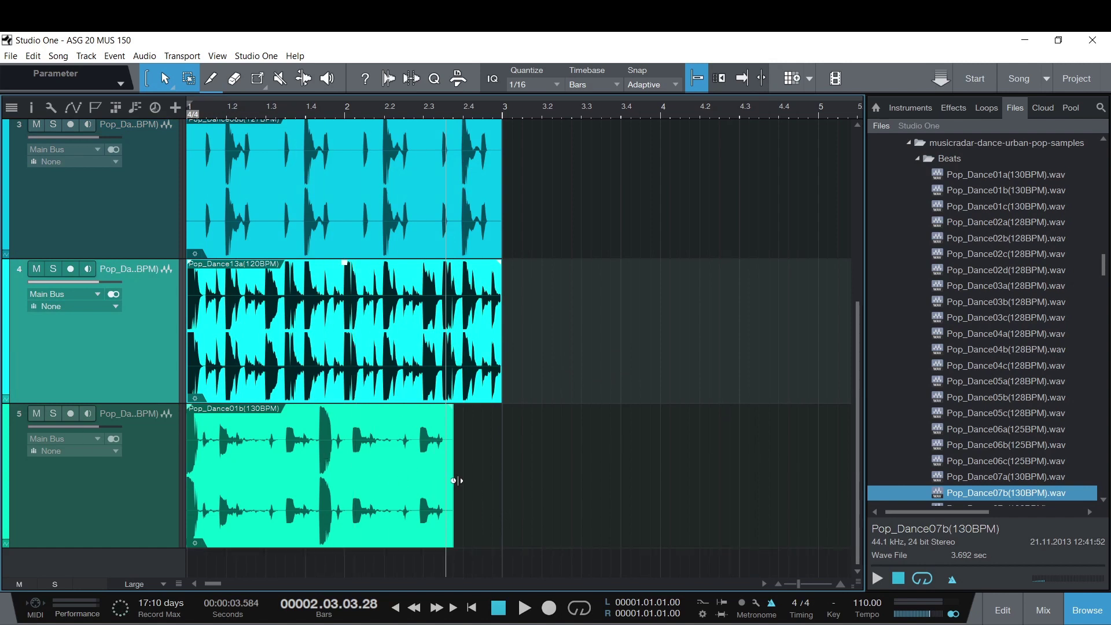
pyautogui.moveTo(456, 480); pyautogui.dragTo(505, 480)
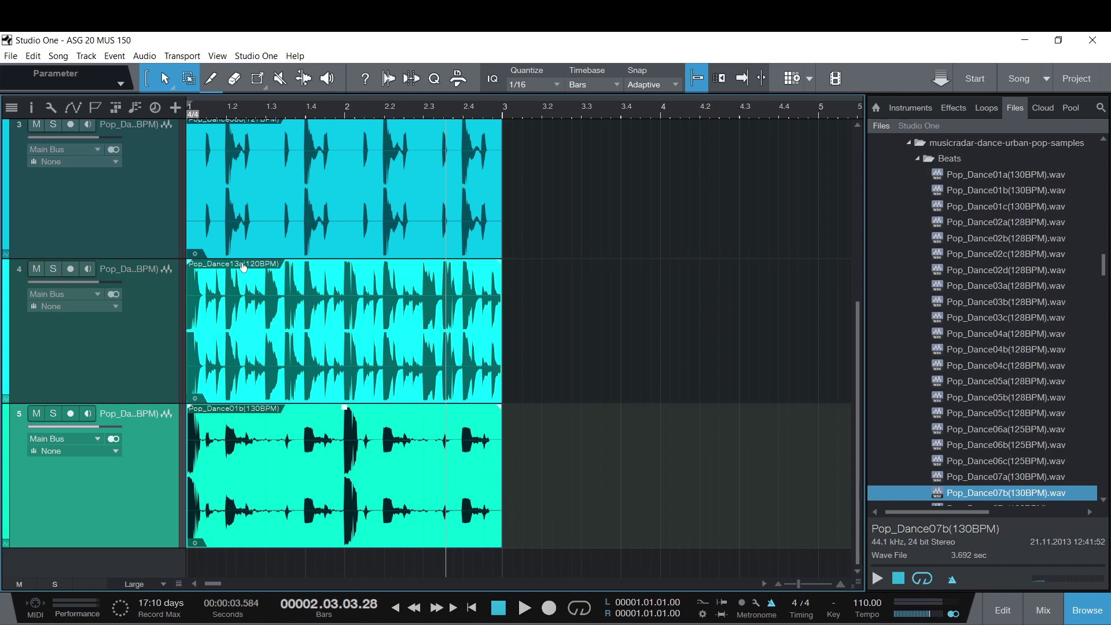
# Step: Give Pop_Dance08b a File Tempo of 127 and Speedup 1.00
pyautogui.scroll(2, 274, 260)
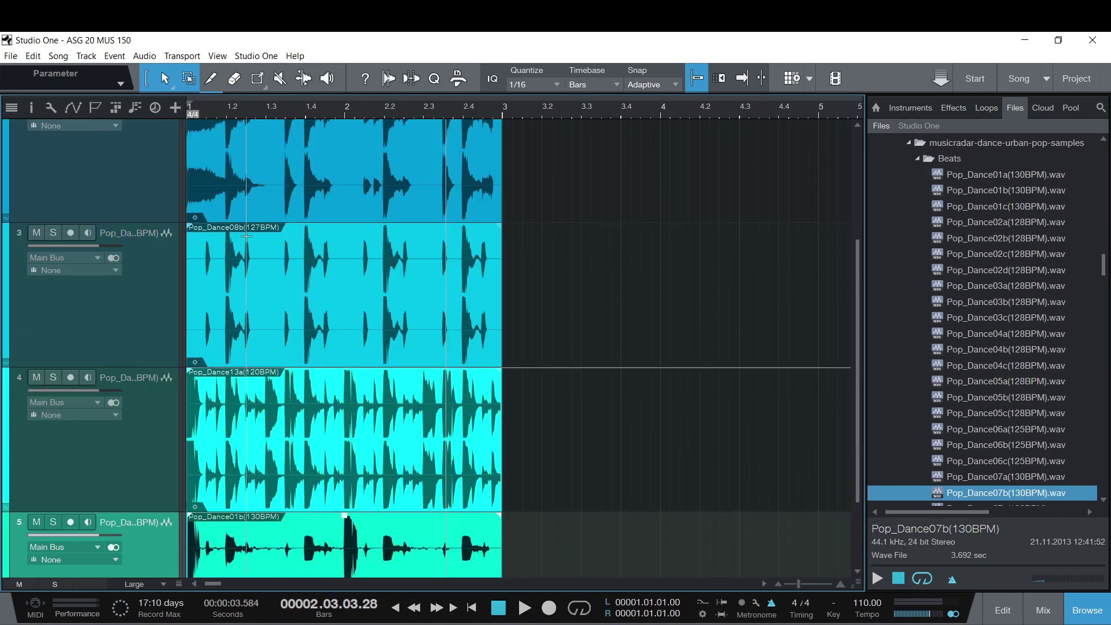
pyautogui.rightClick(297, 254)
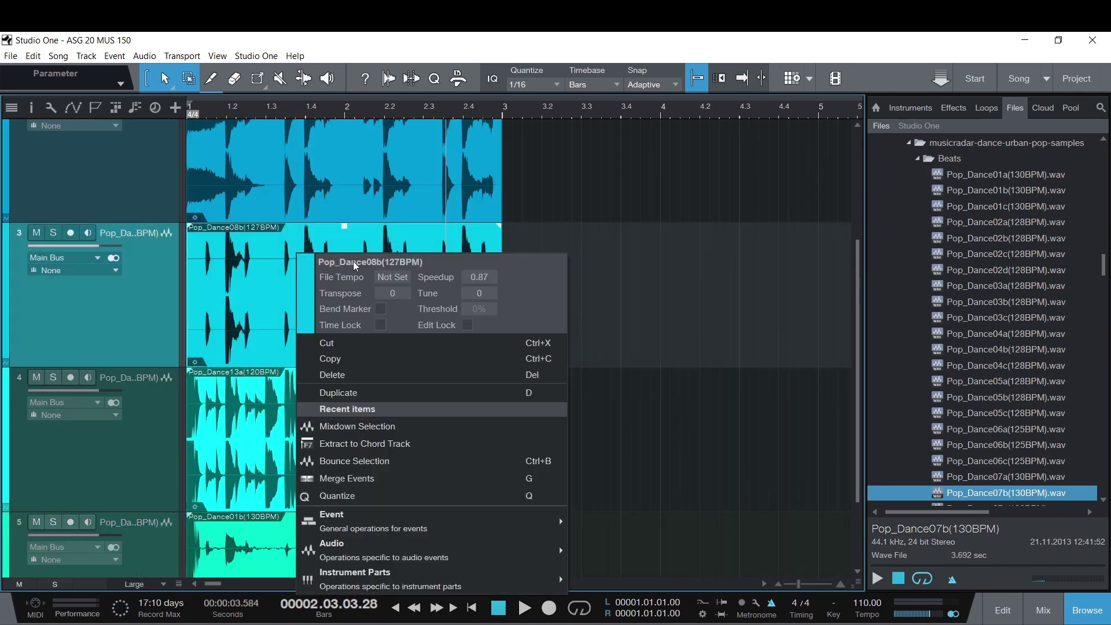
pyautogui.click(398, 277)
pyautogui.write('127')
pyautogui.press('Return')
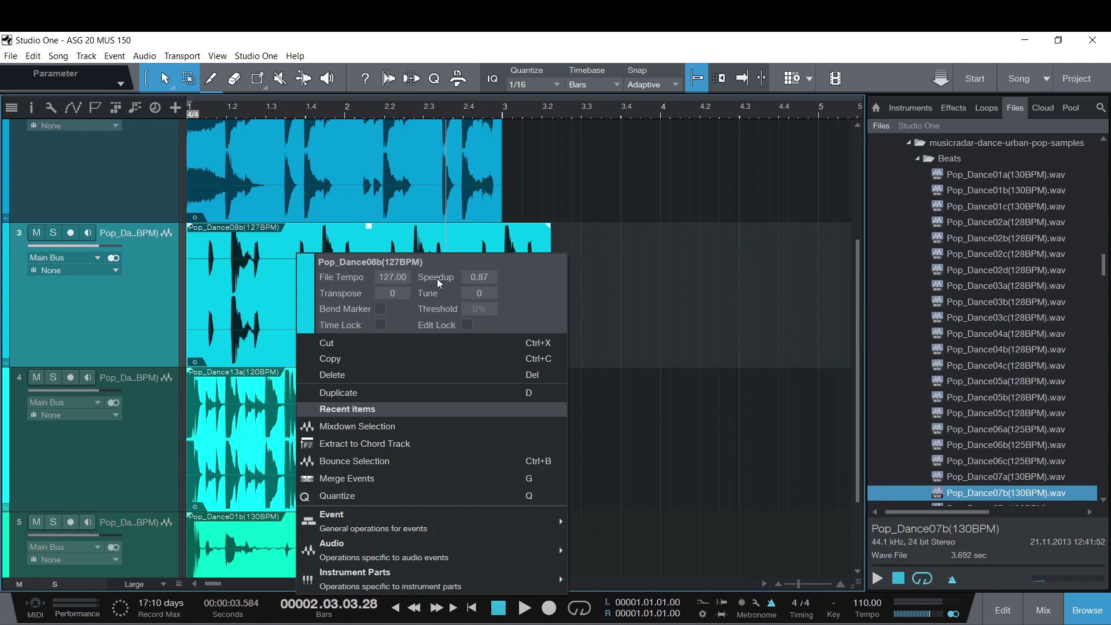
pyautogui.click(487, 277)
pyautogui.write('1')
pyautogui.press('Return')
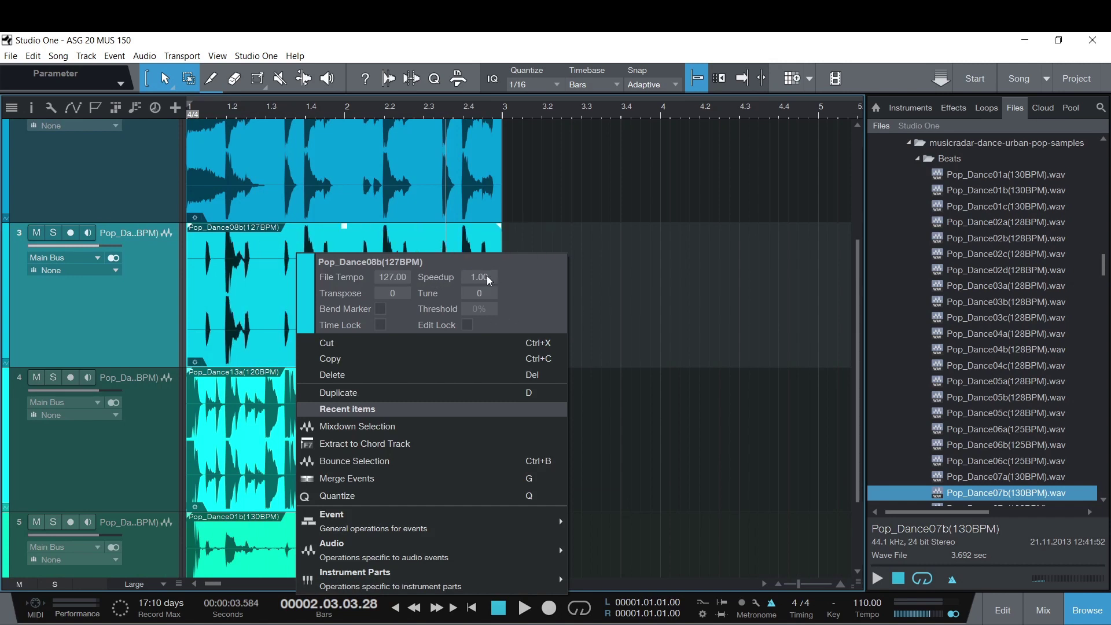
pyautogui.click(620, 248)
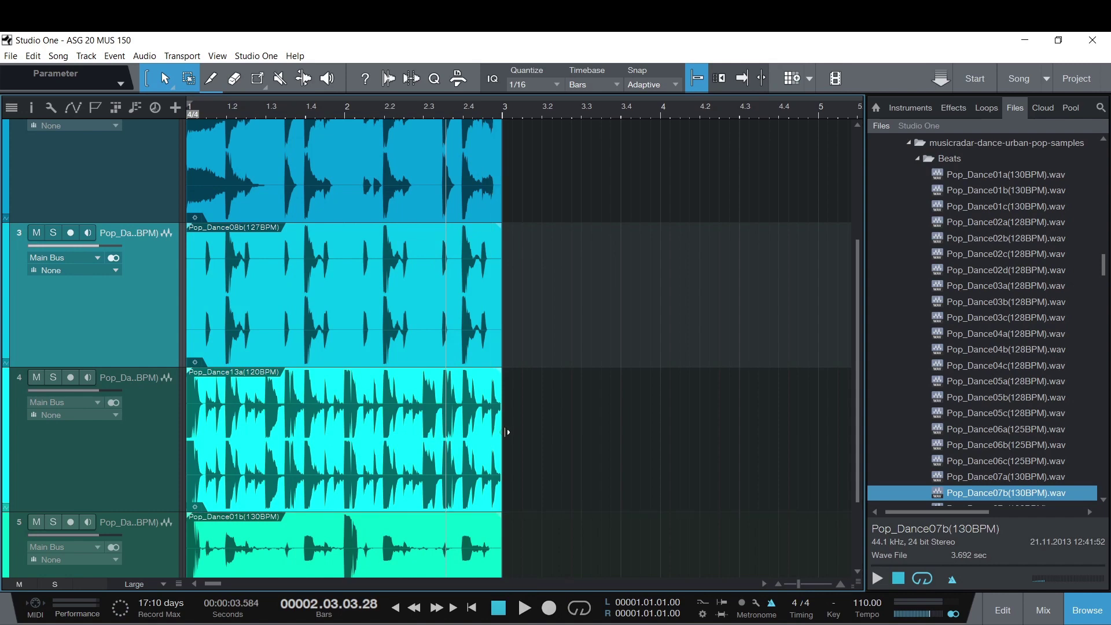
# Step: Give Pop_Dance13a a File Tempo of 120 and Speedup 1.00
pyautogui.moveTo(503, 431)
pyautogui.mouseDown()
pyautogui.moveTo(341, 430)
pyautogui.moveTo(682, 430)
pyautogui.moveTo(495, 430)
pyautogui.moveTo(505, 429)
pyautogui.mouseUp()
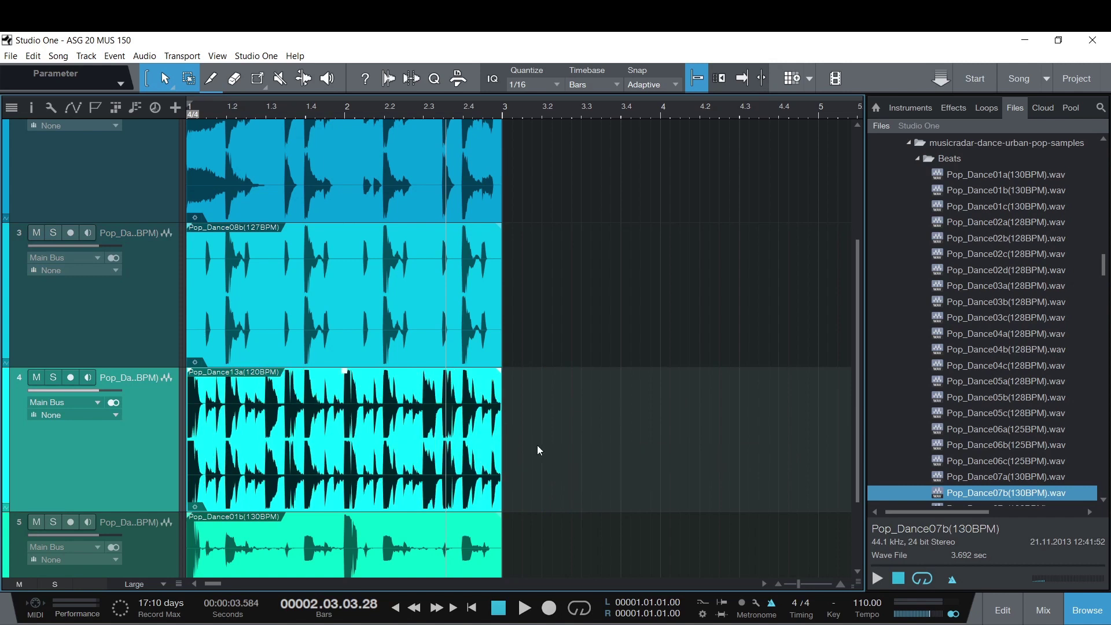
pyautogui.rightClick(479, 452)
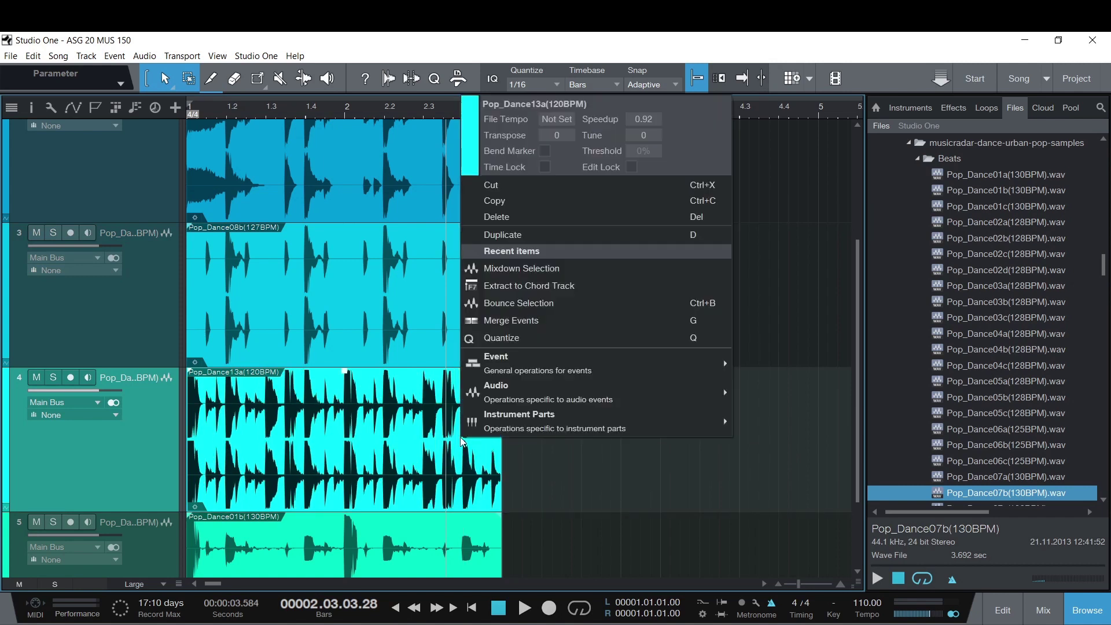
pyautogui.click(555, 119)
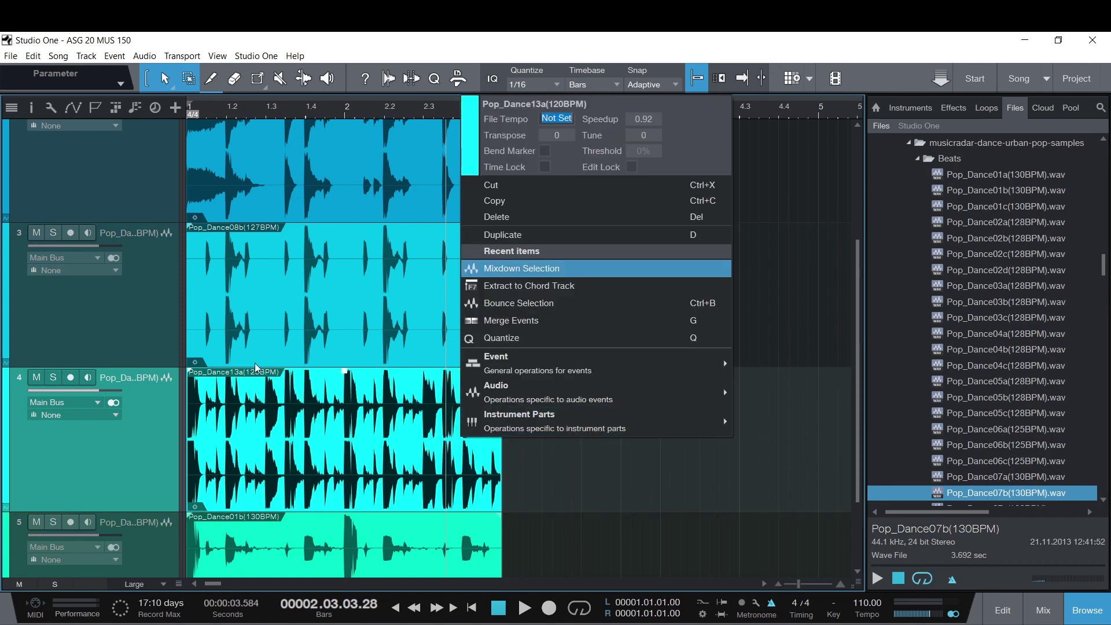
pyautogui.write('120')
pyautogui.press('Return')
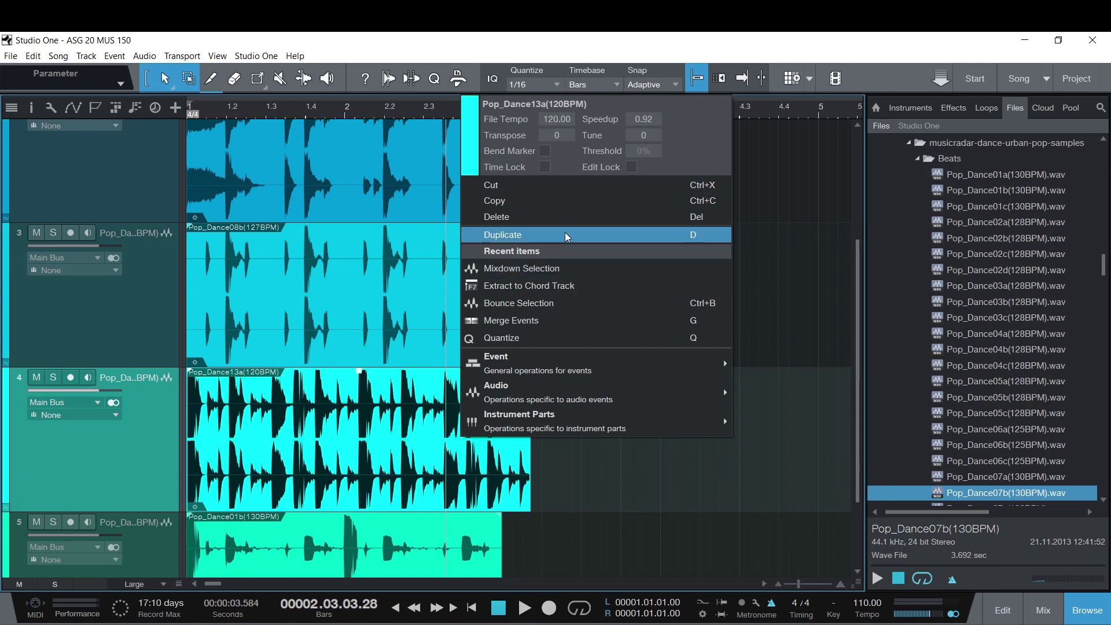
pyautogui.click(636, 119)
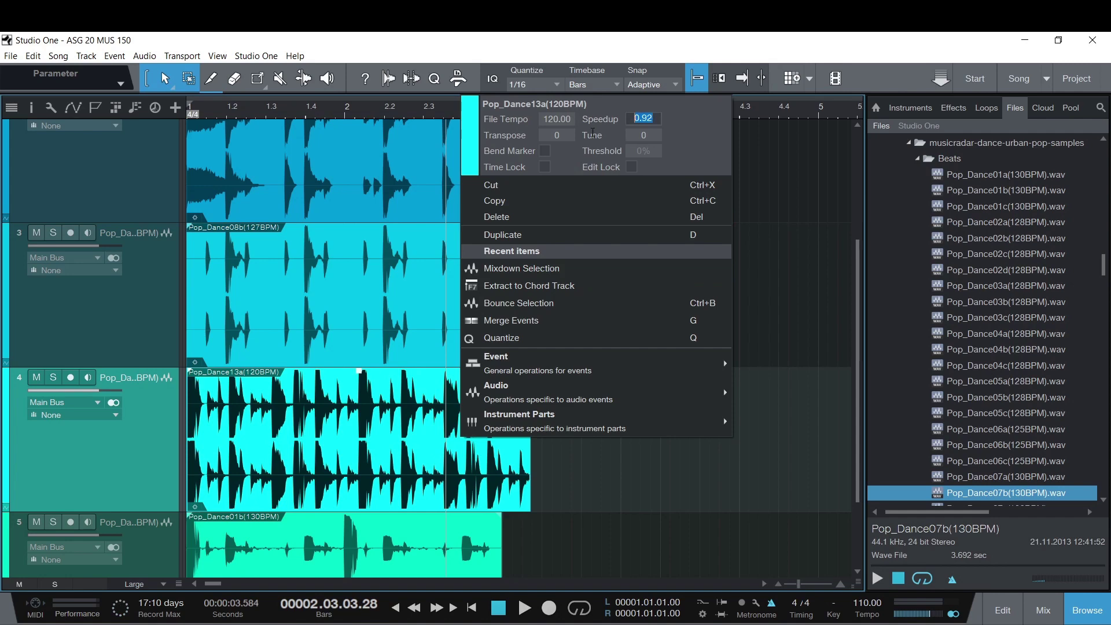
pyautogui.write('1')
pyautogui.press('Return')
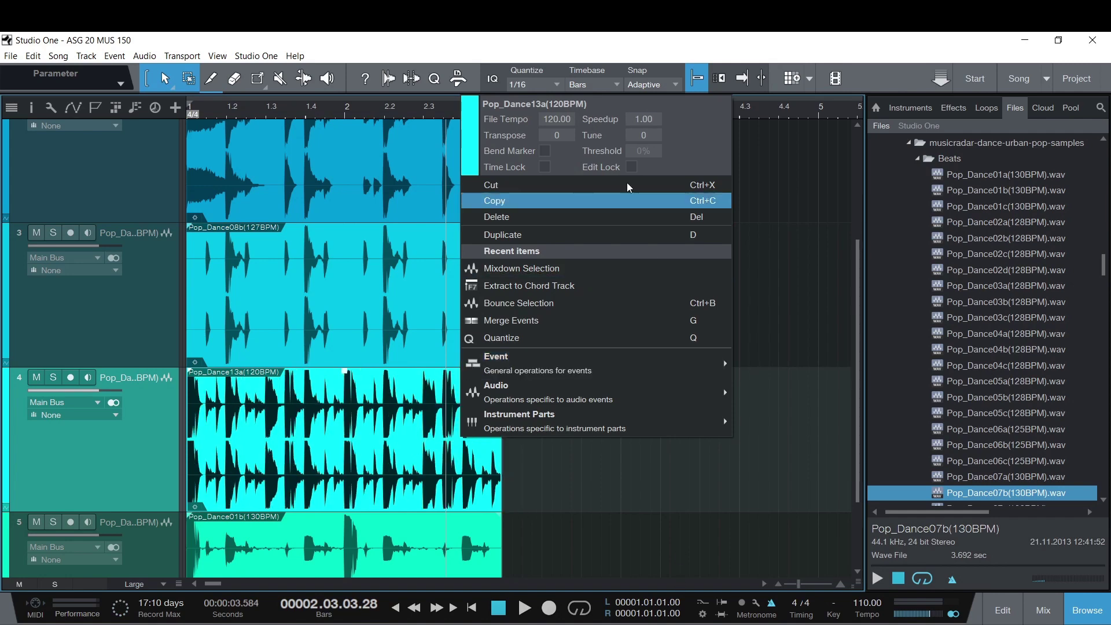
pyautogui.click(508, 481)
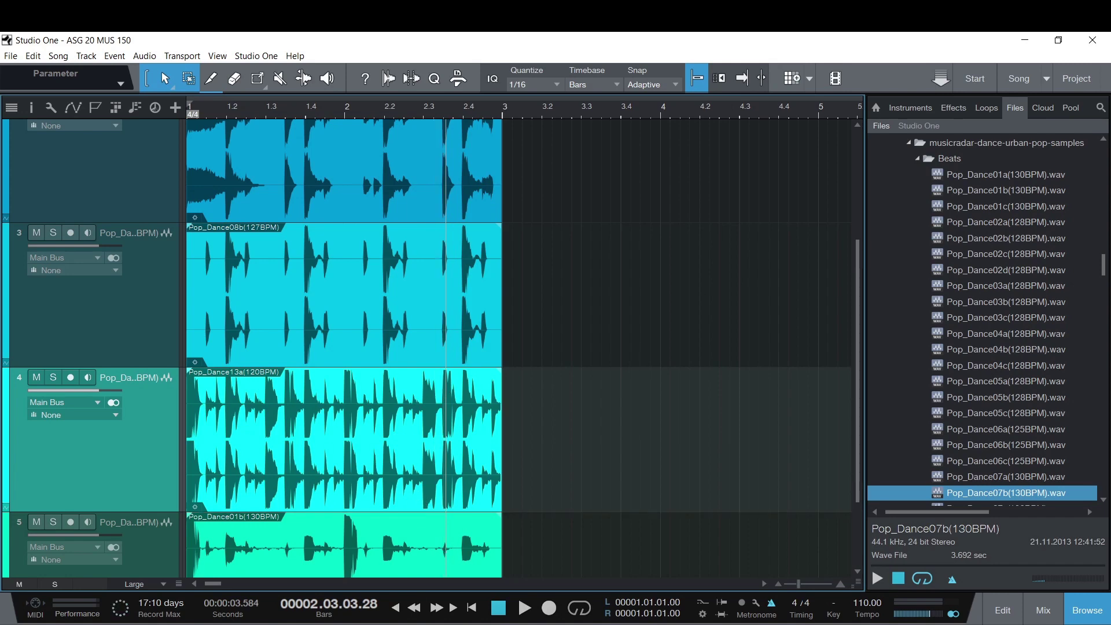
pyautogui.scroll(-3, 494, 486)
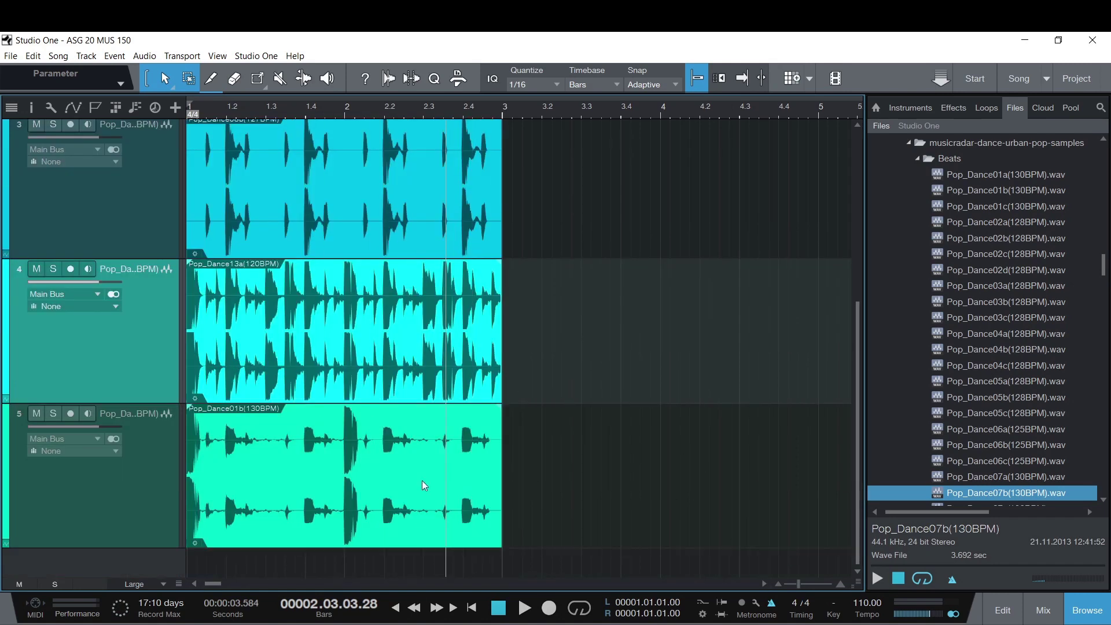
pyautogui.scroll(8, 249, 282)
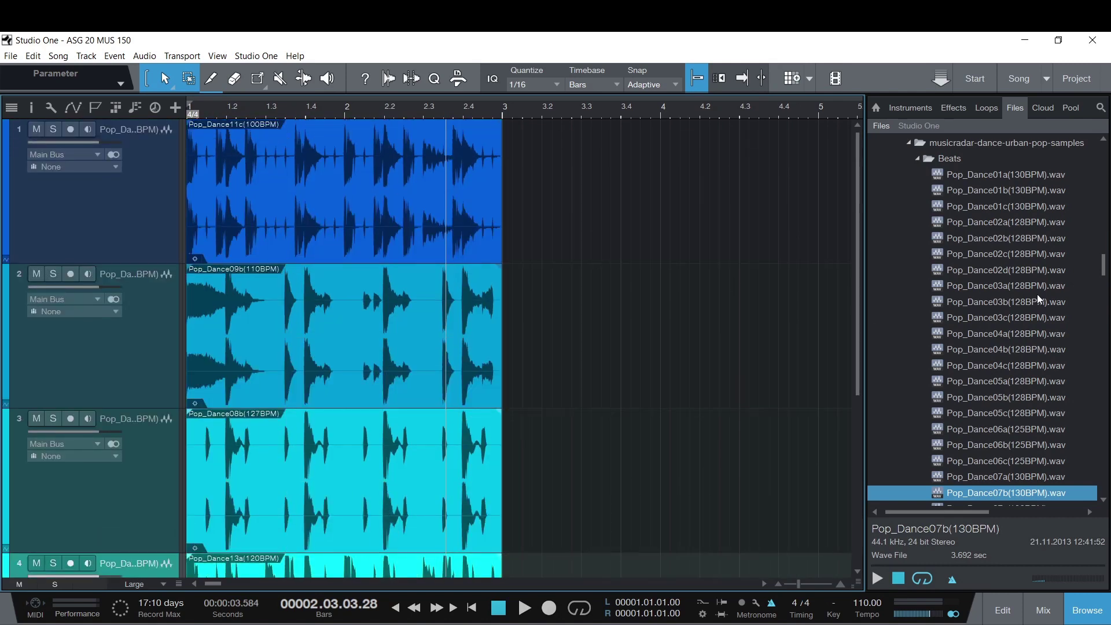
# Step: Show the Pop_Dance09b event's options on track 2, confirming File Tempo 110.00 and Speedup 1.00
pyautogui.scroll(2, 1001, 286)
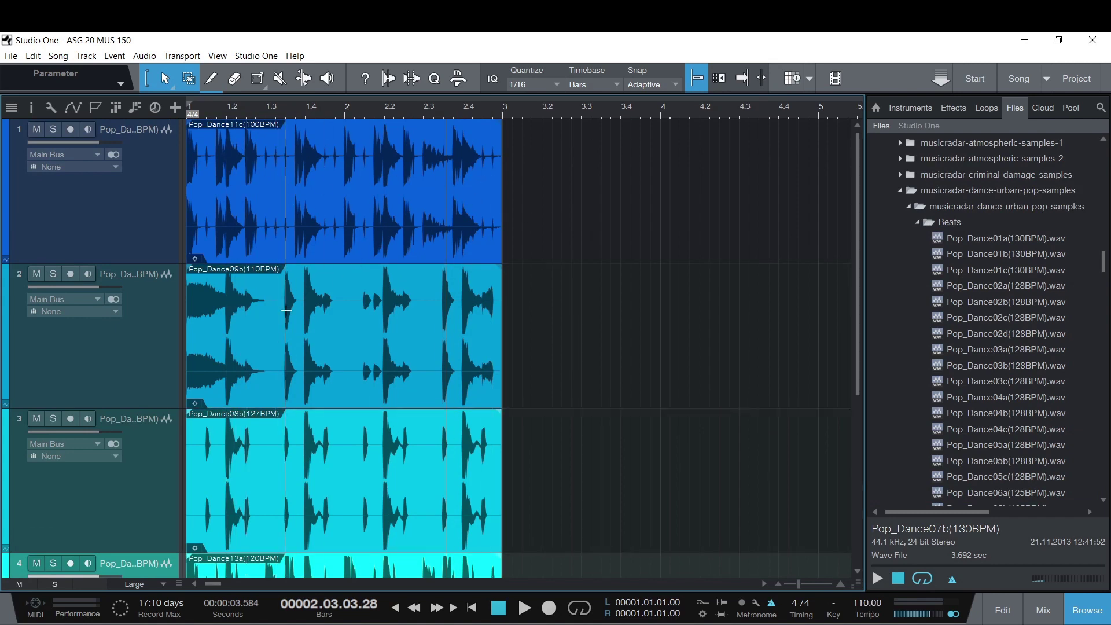
pyautogui.rightClick(250, 331)
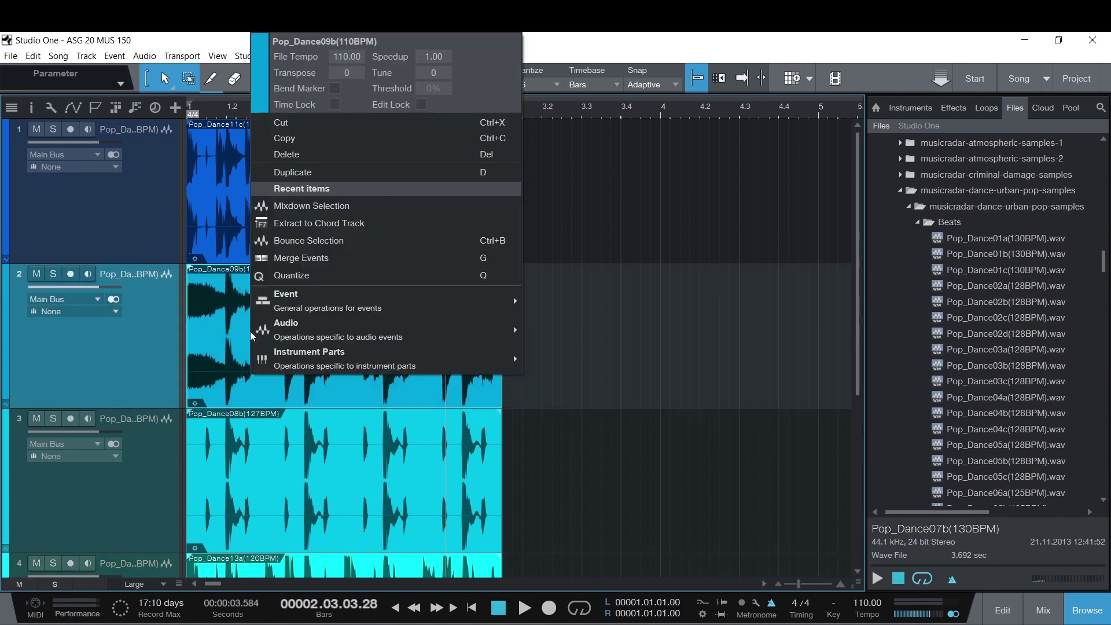